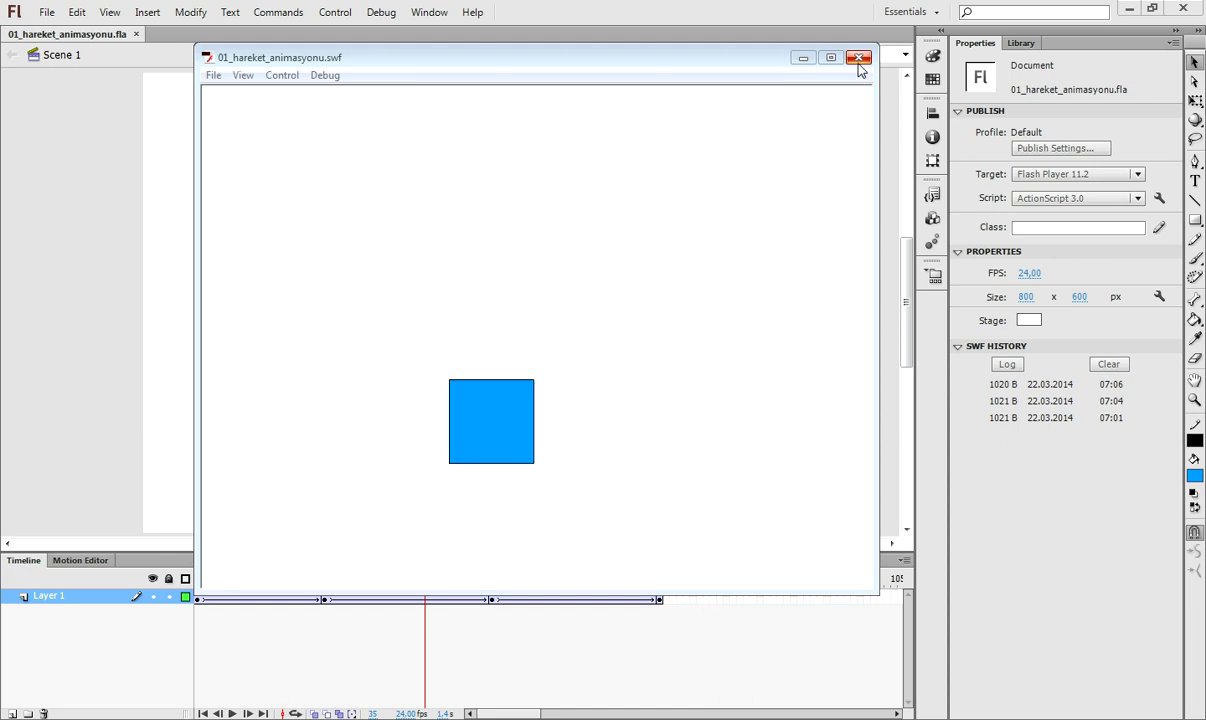
Create a new 750 x 700 px ActionScript 3.0 document and draw a blue square about 116 px wide near the stage's right edge.
left_click(858, 58)
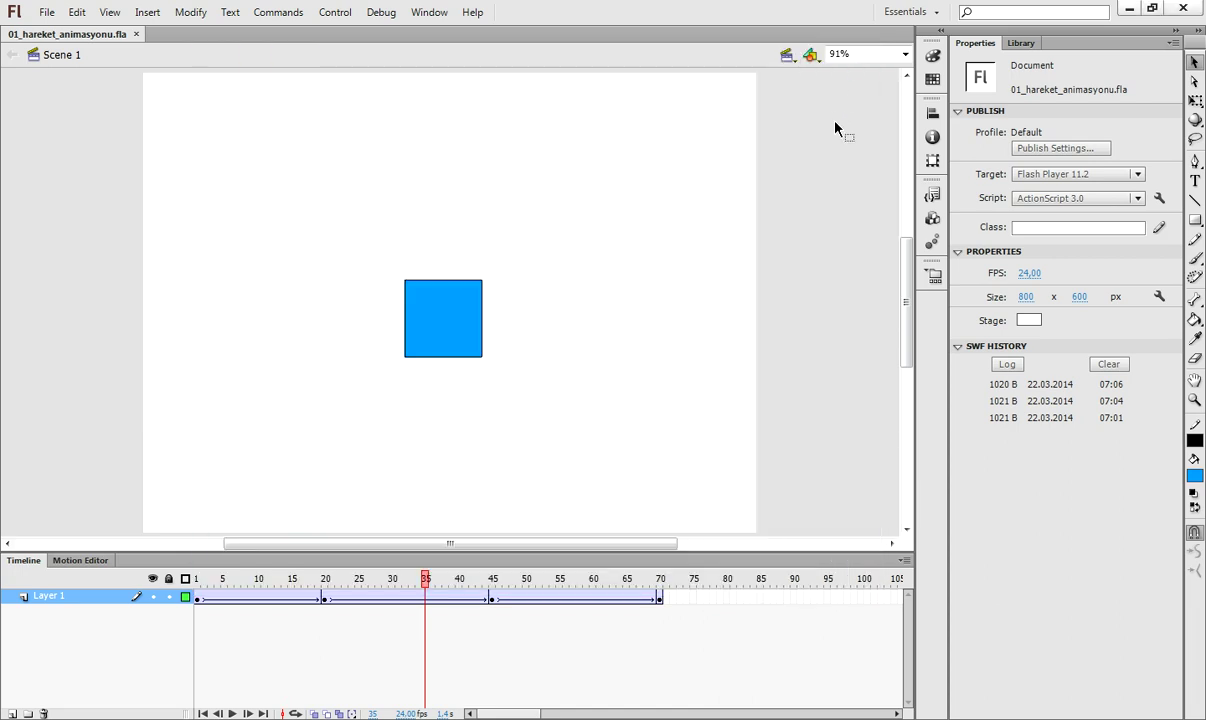
key("ctrl+n")
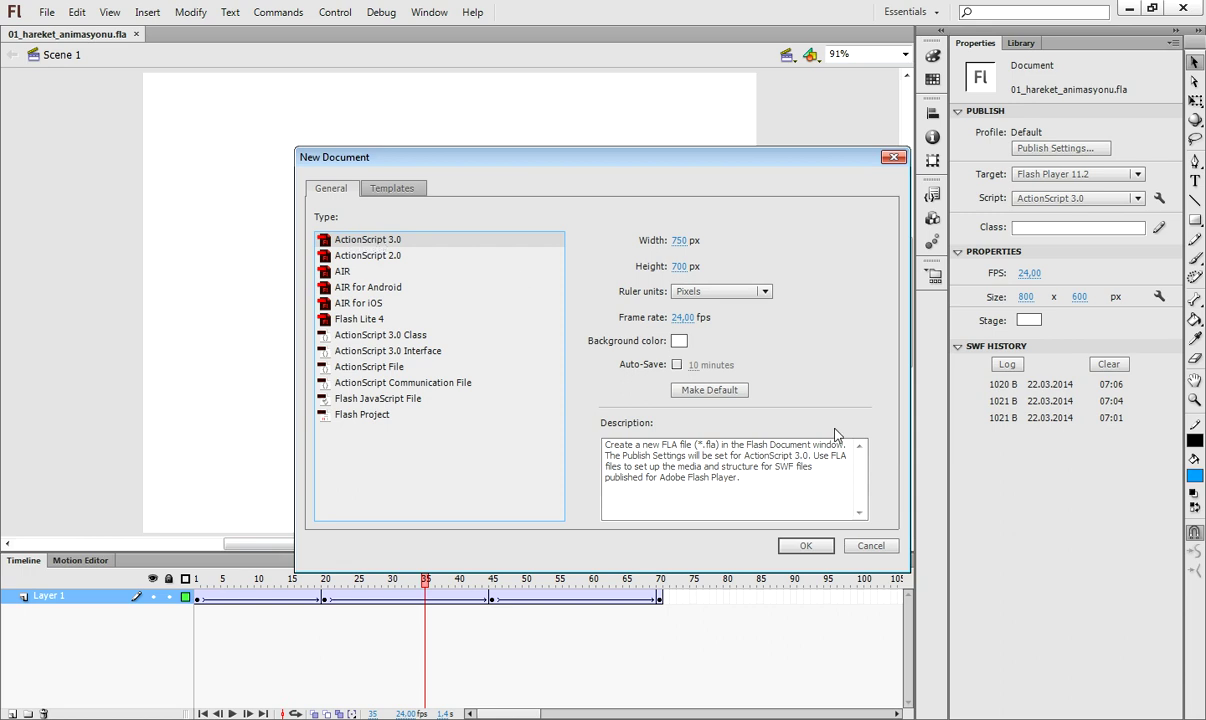
left_click(818, 549)
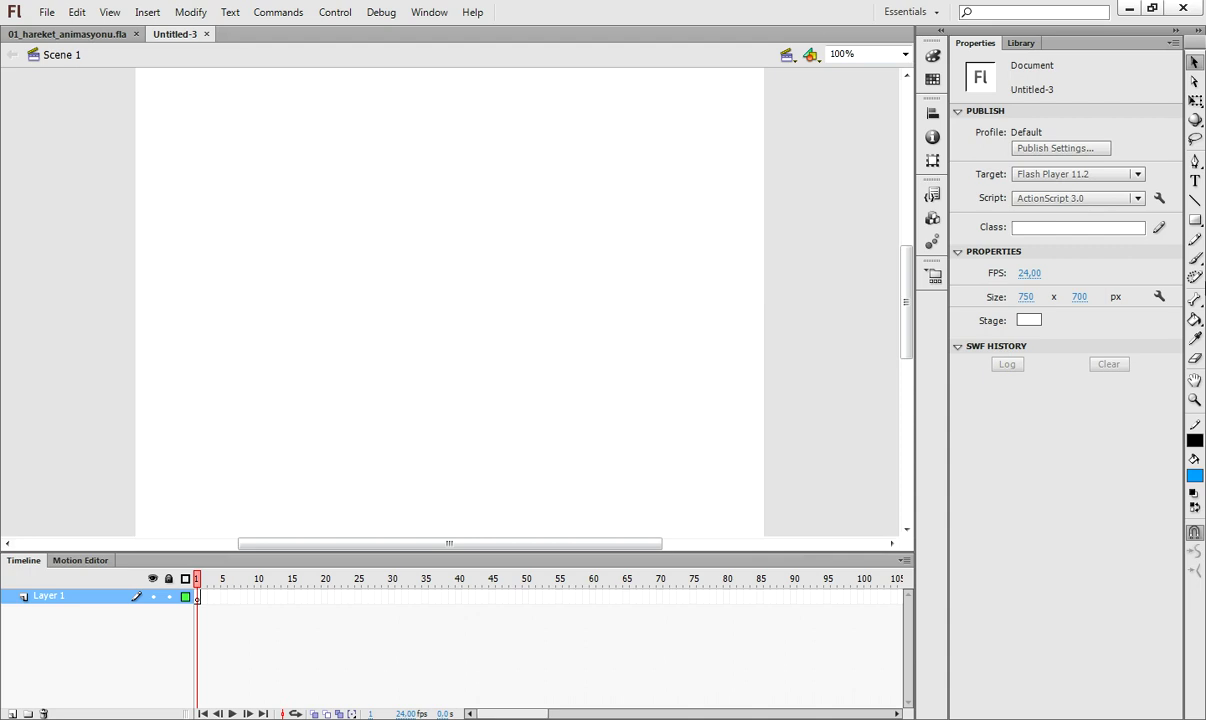
left_click(1195, 220)
left_click_drag(632, 247, 730, 344)
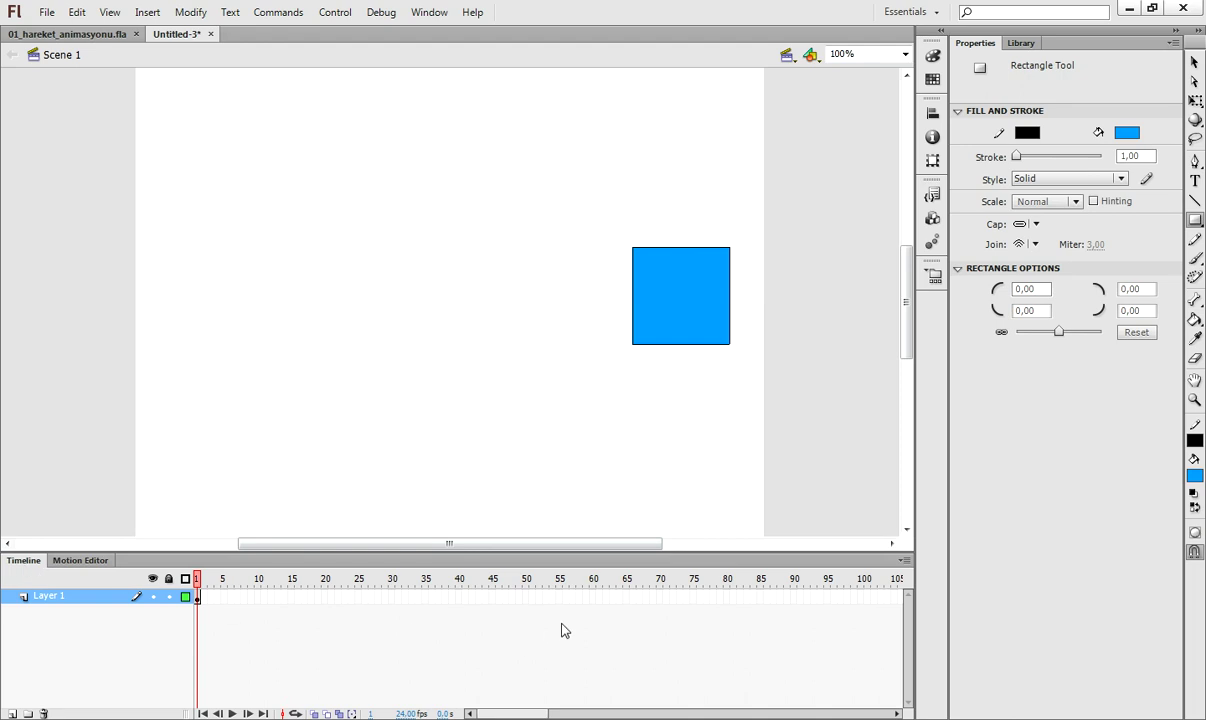
Extend Layer 1 with frames up to frame 70 and create a classic tween on that span.
right_click(659, 597)
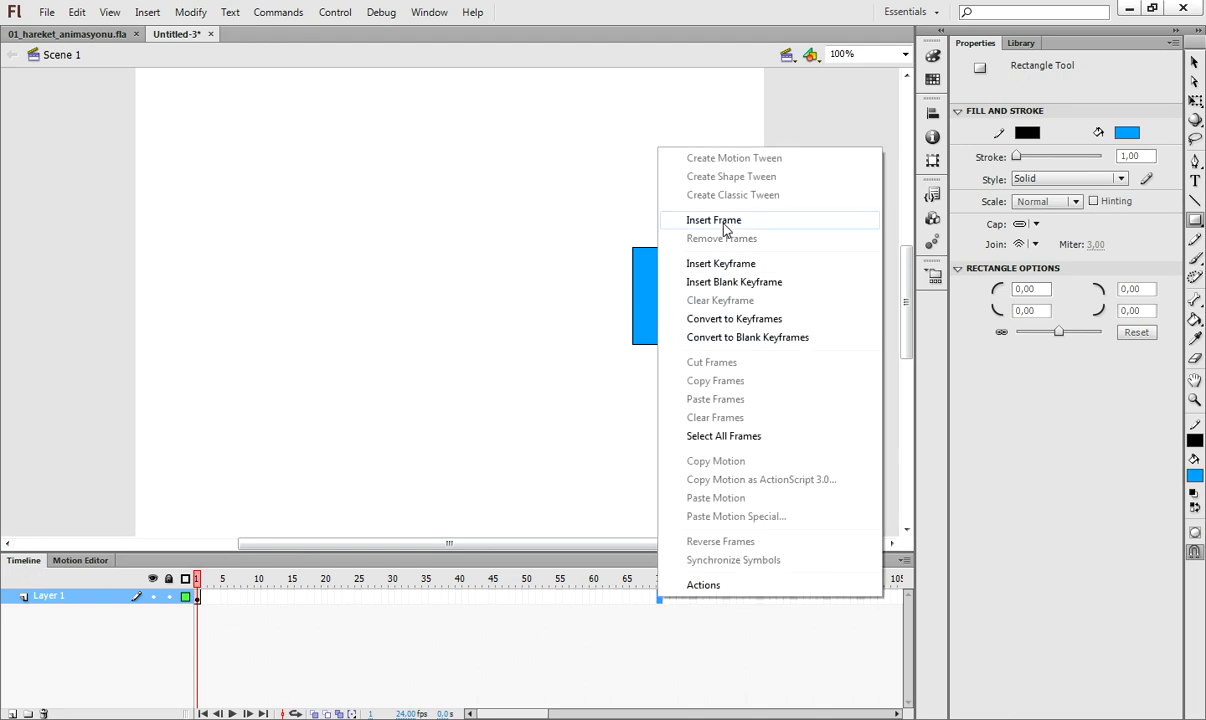
left_click(726, 230)
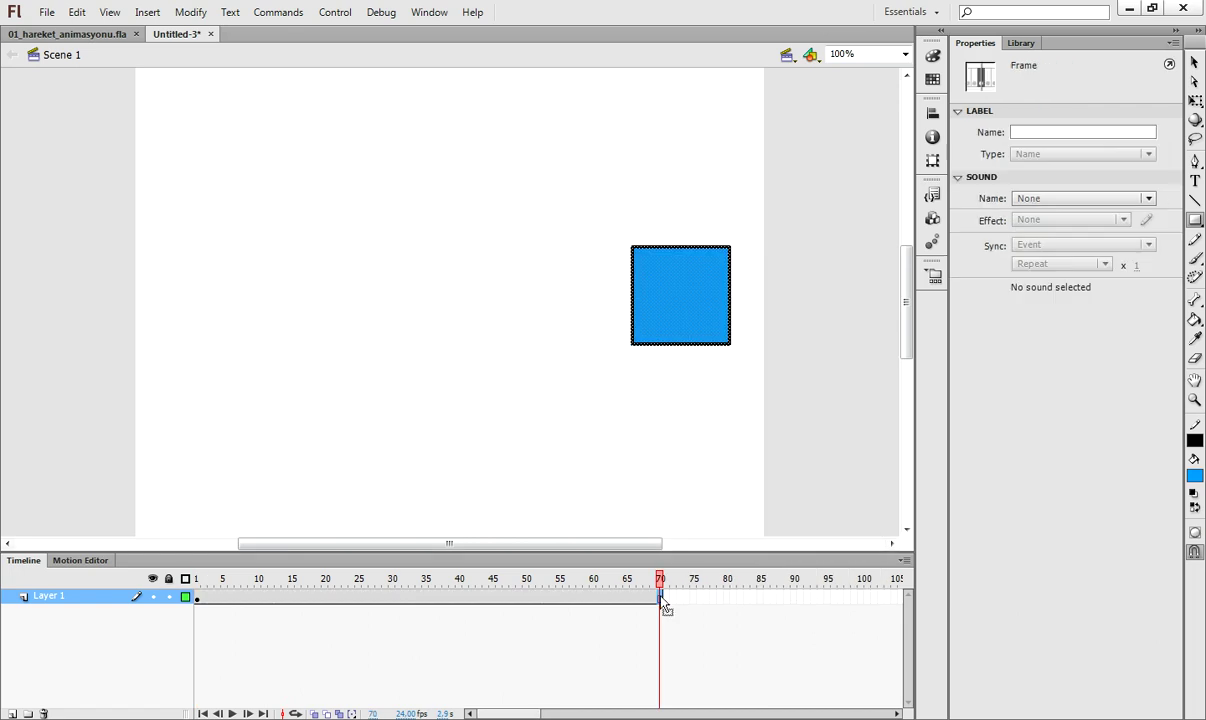
right_click(662, 601)
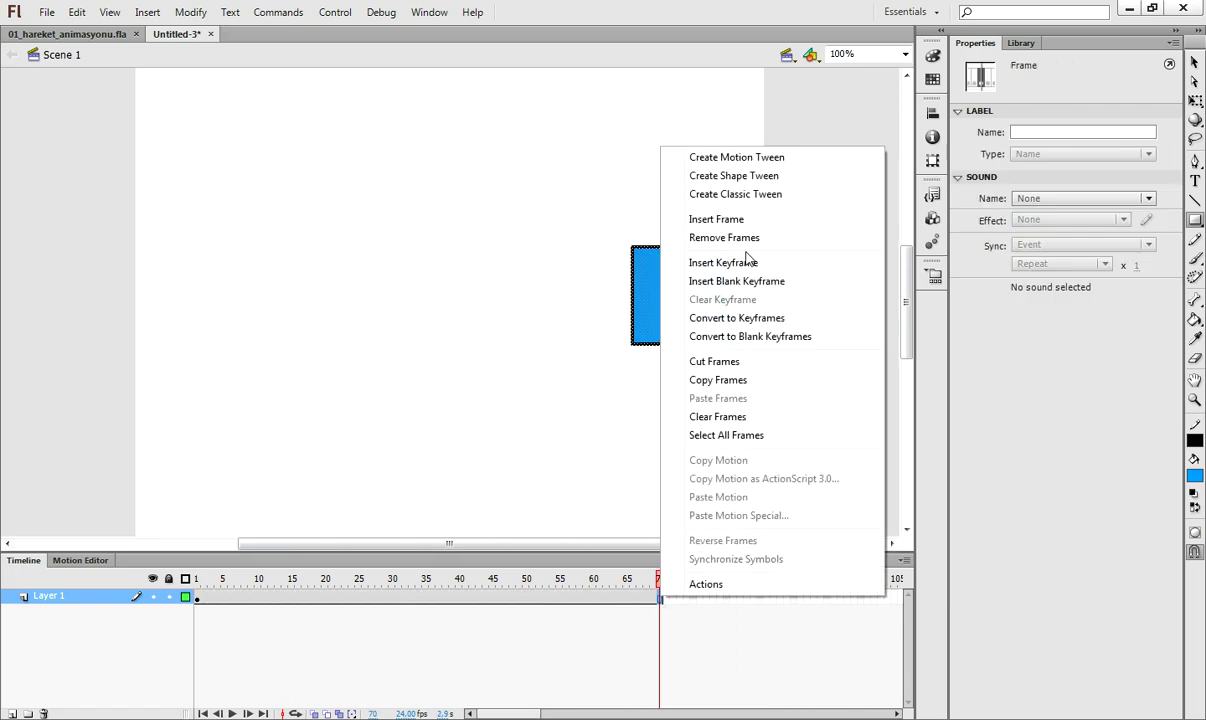
left_click(757, 196)
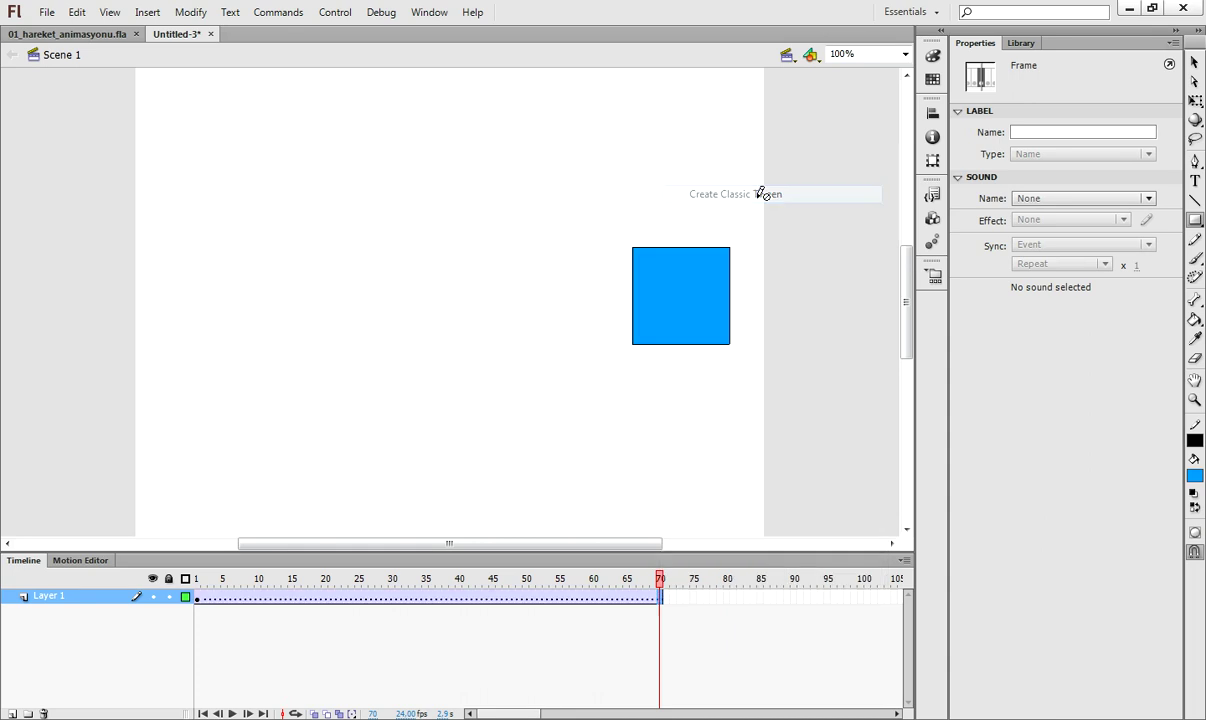
Convert frame 70 to a keyframe and move its square to the stage's left side, at about X 103, Y 326.
right_click(665, 606)
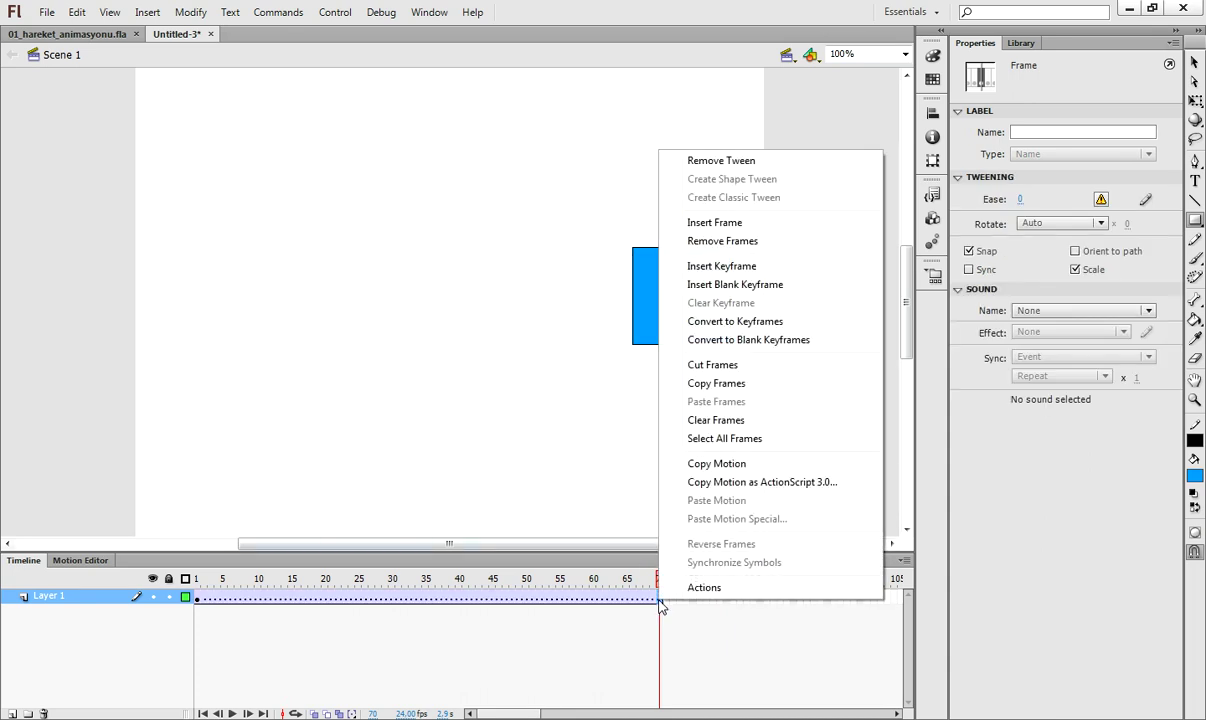
left_click(716, 324)
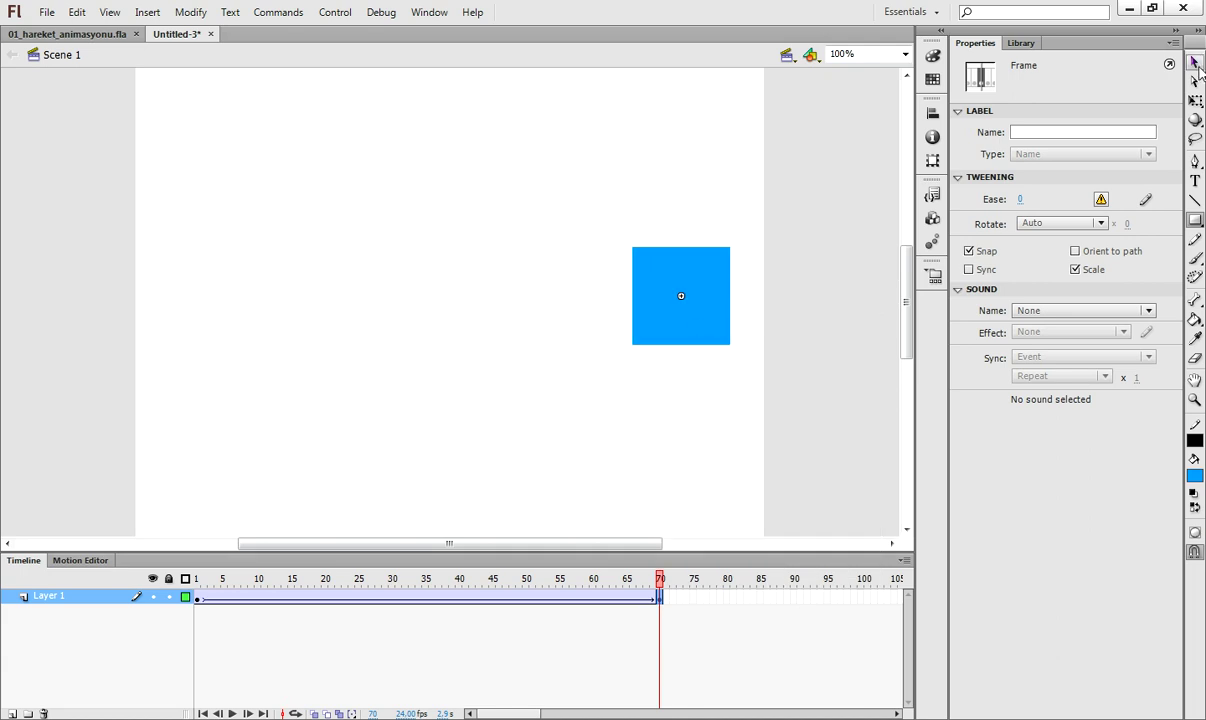
left_click(1196, 64)
left_click_drag(684, 338, 225, 323)
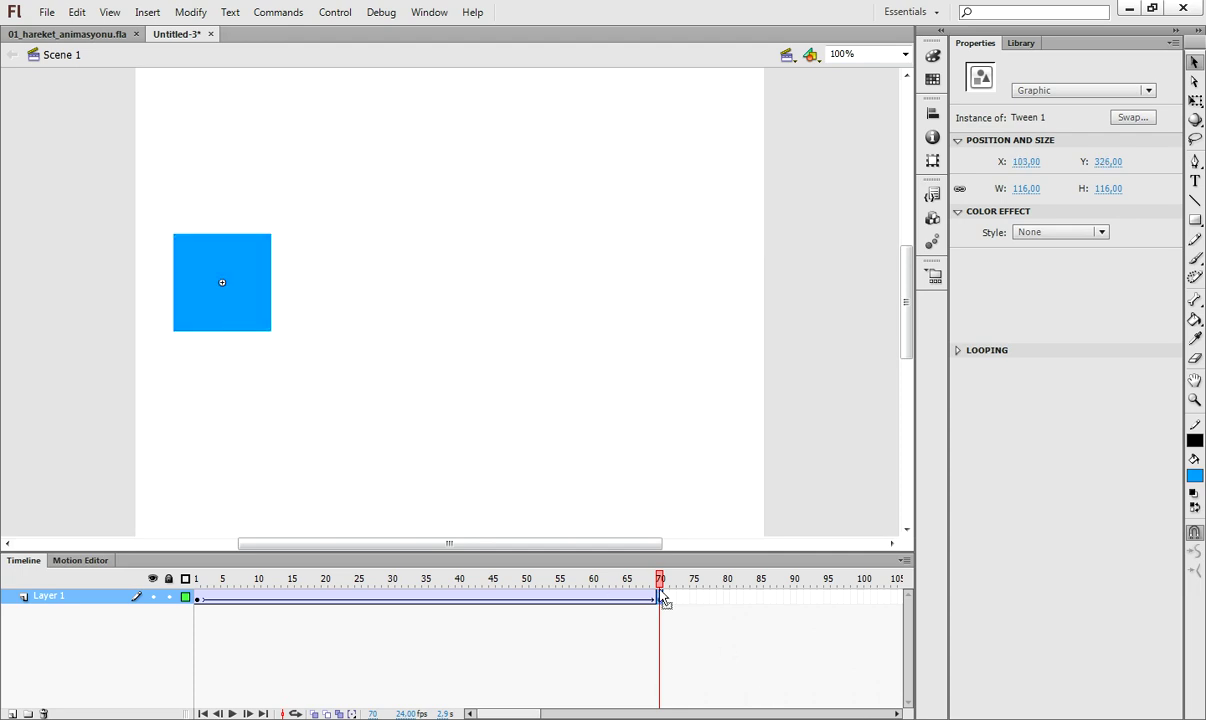
Compare the square's position in the keyframes at frames 1 and 70 and scrub through the tween.
left_click(199, 599)
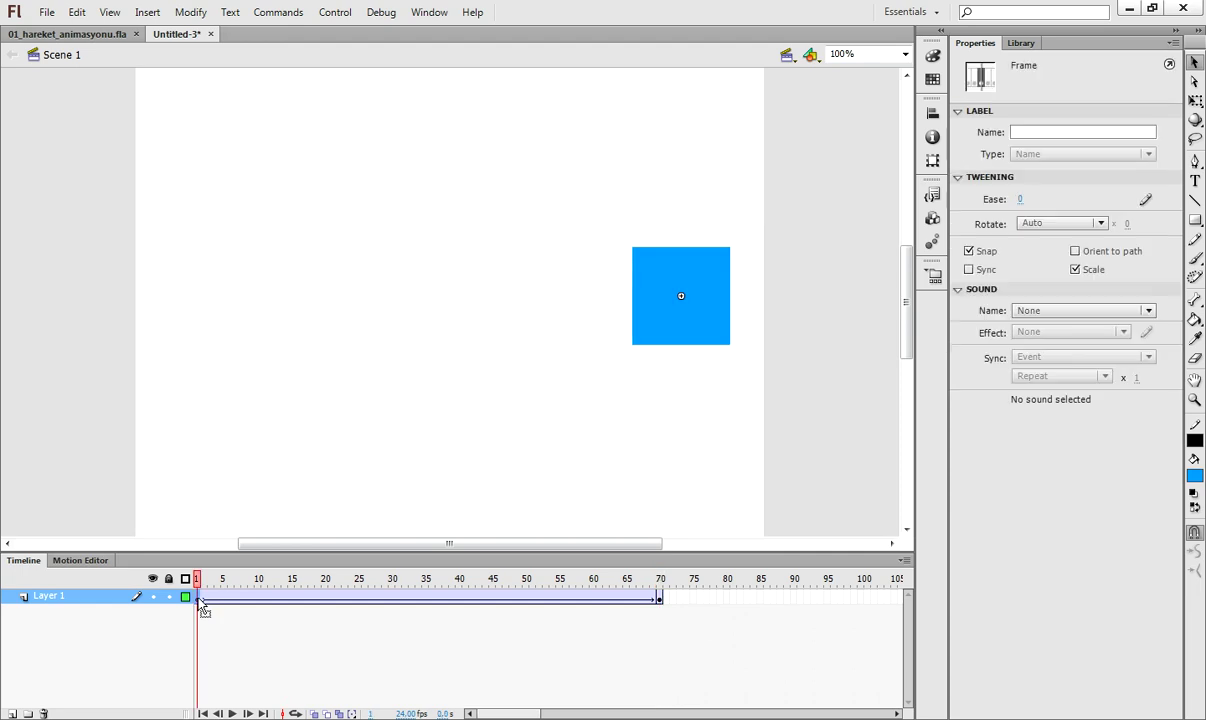
left_click(658, 599)
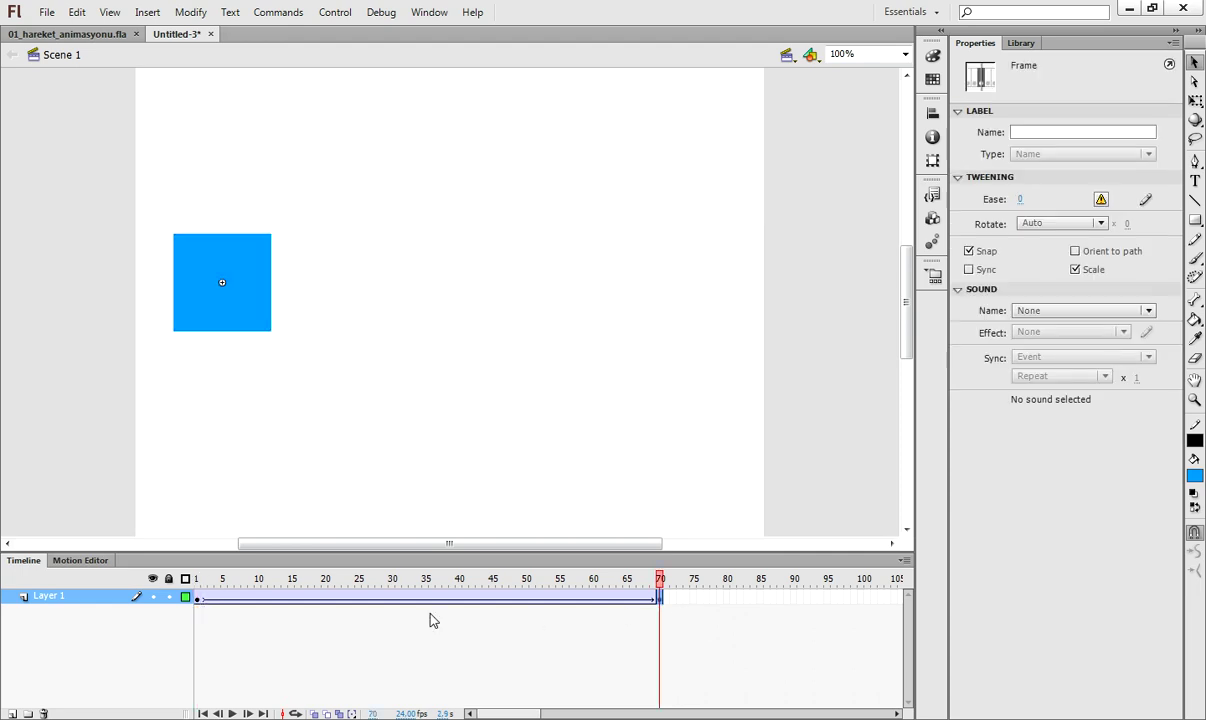
left_click(199, 599)
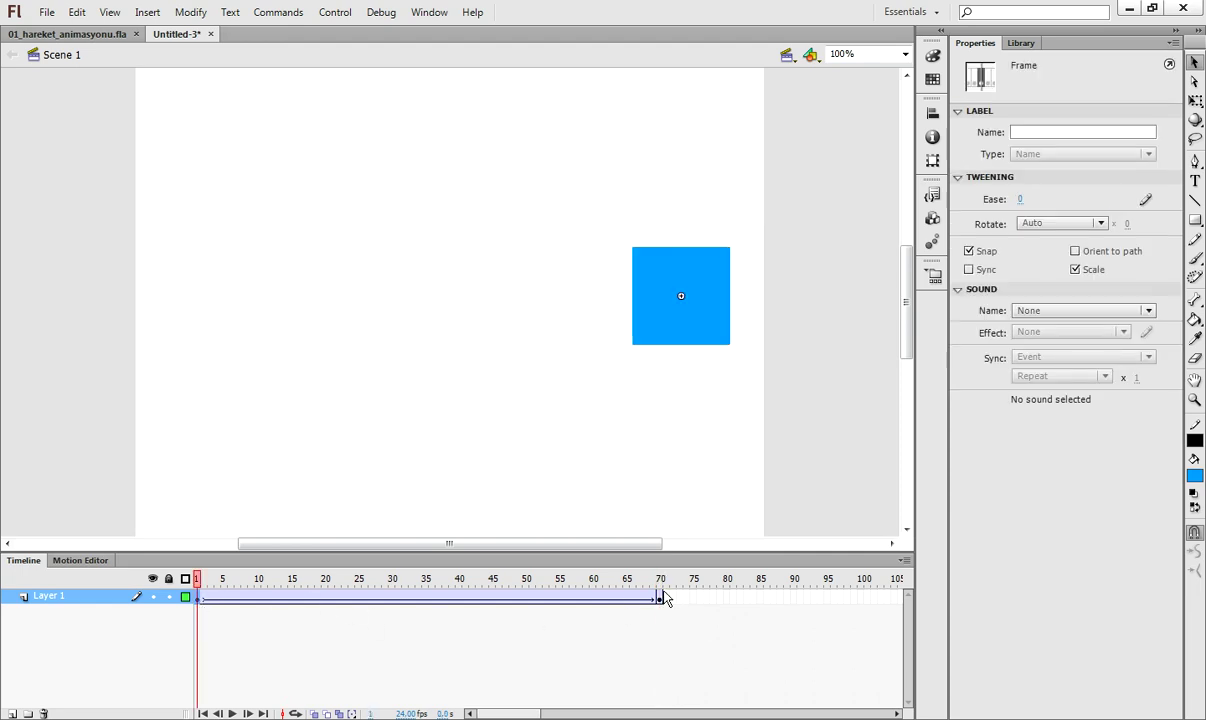
left_click(658, 598)
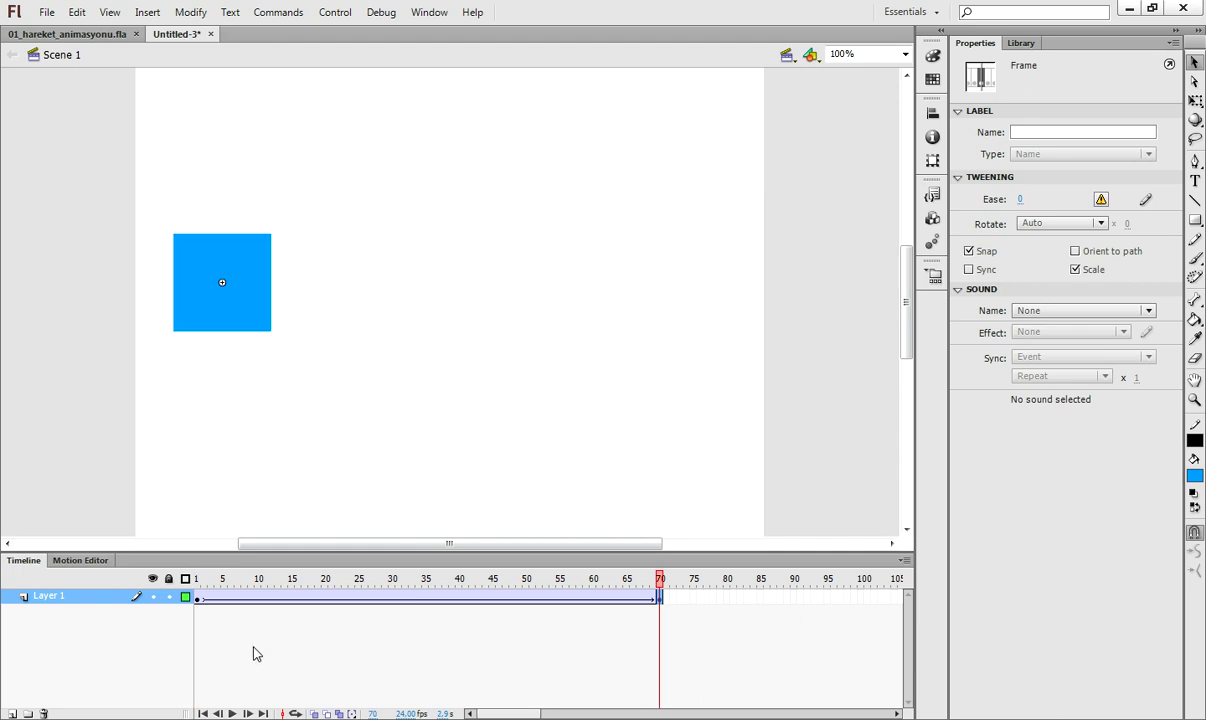
left_click(199, 599)
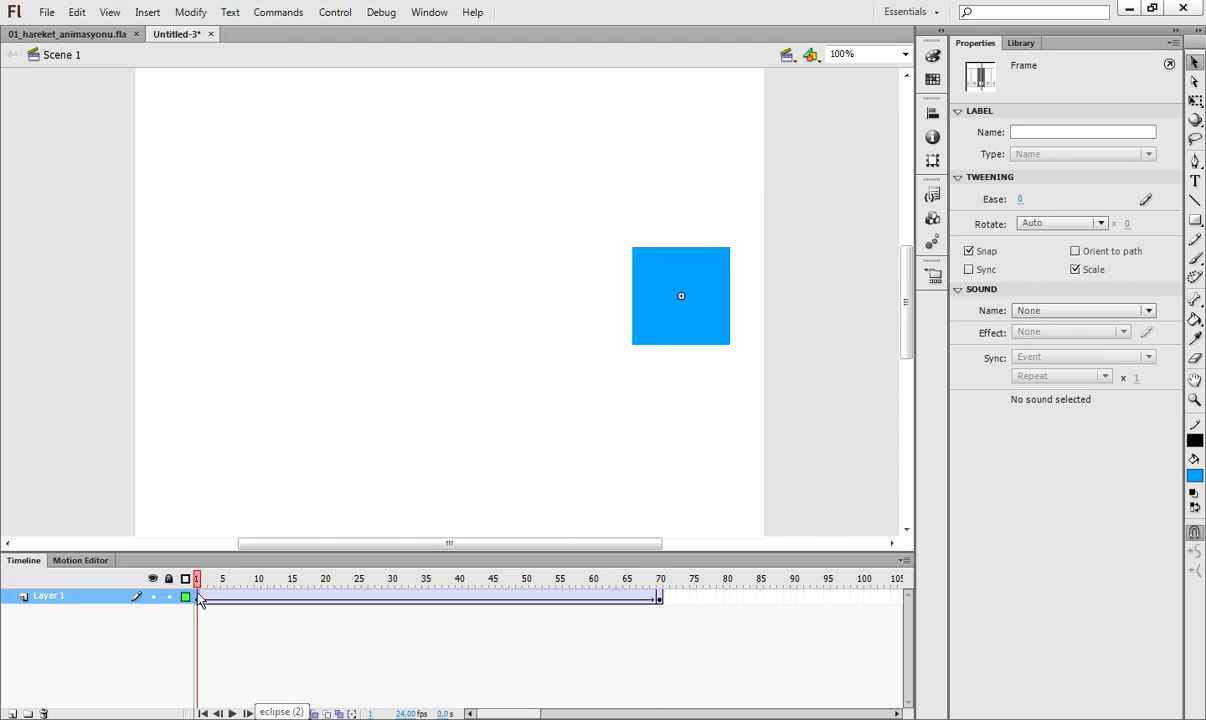
left_click(658, 598)
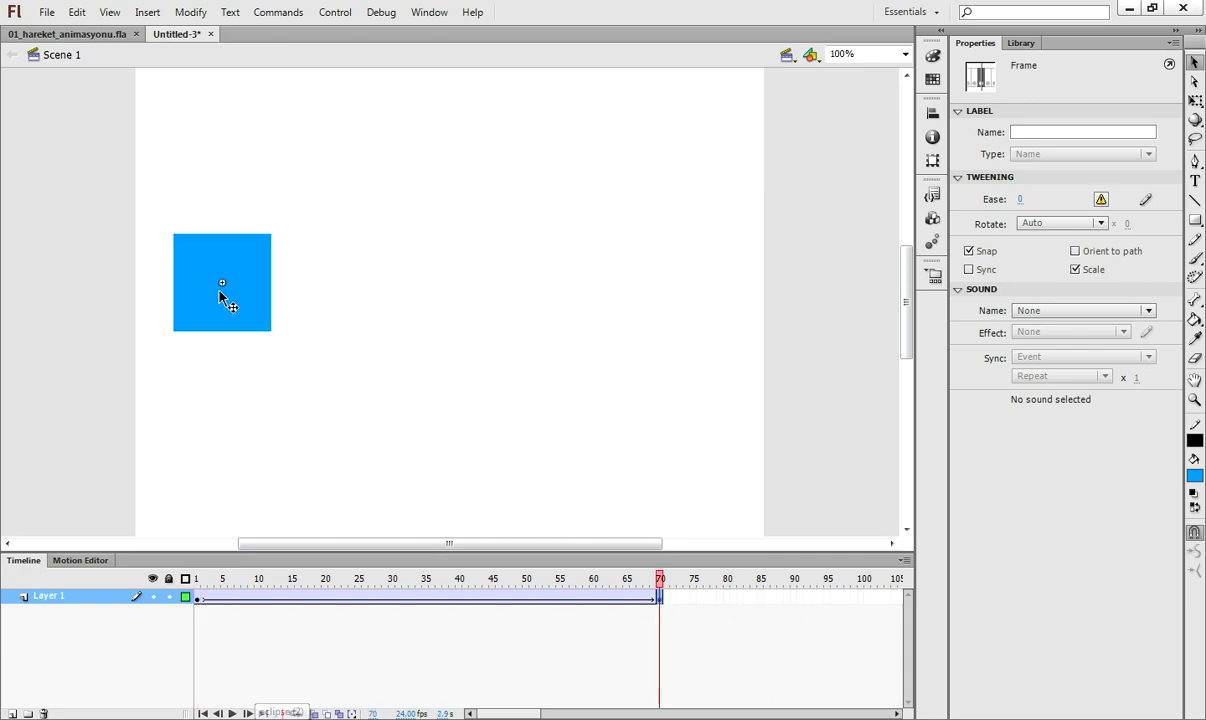
left_click(199, 584)
left_click_drag(199, 584, 80, 566)
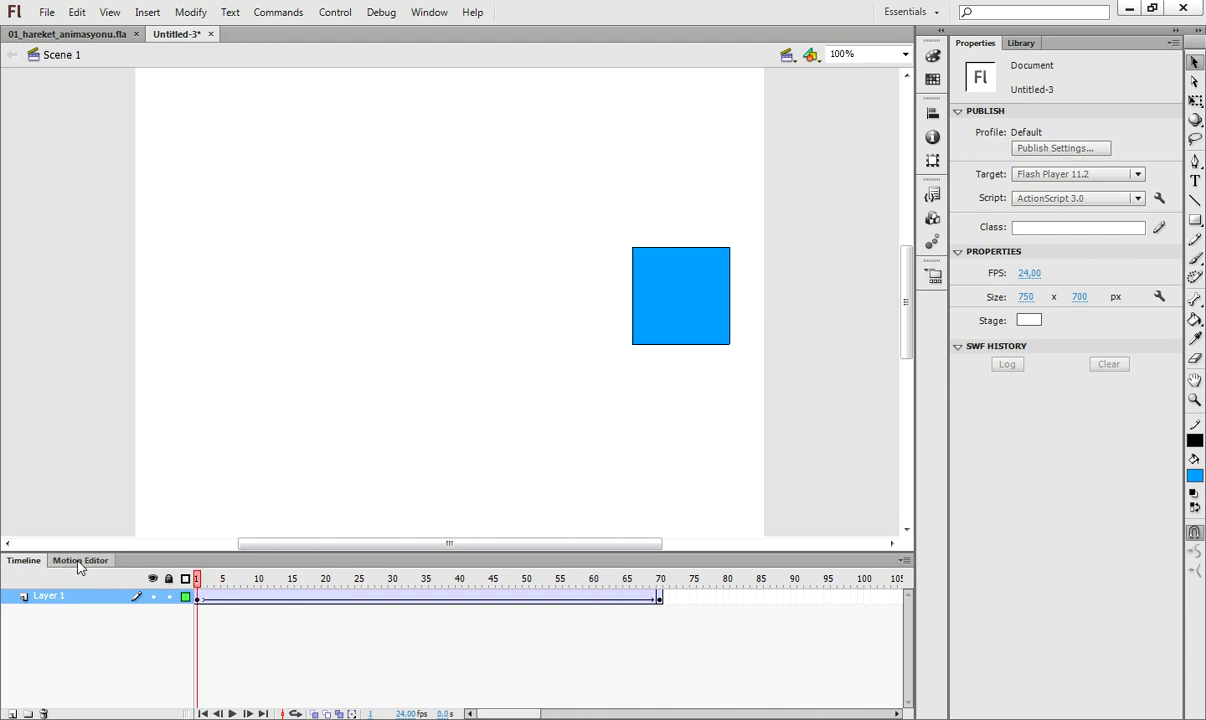
Test the movie, close the preview, and review the tween and its keyframes at frames 70 and 1.
key("ctrl+Return")
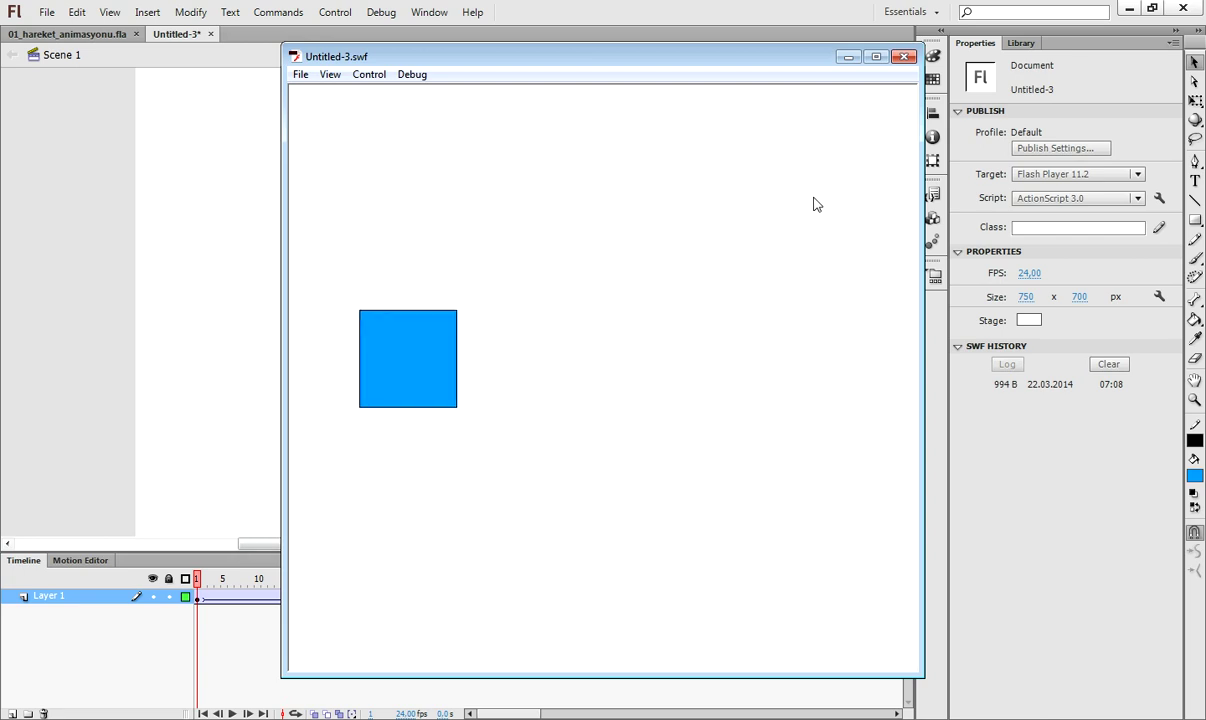
left_click(906, 60)
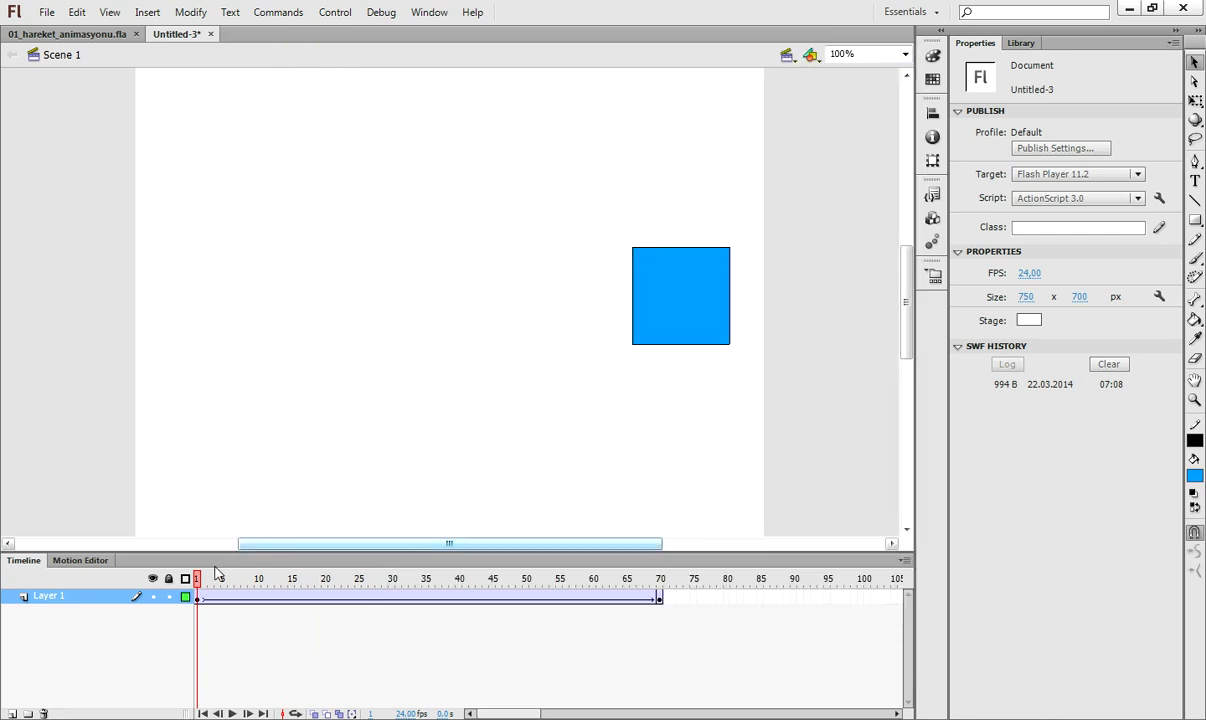
left_click_drag(198, 587, 172, 551)
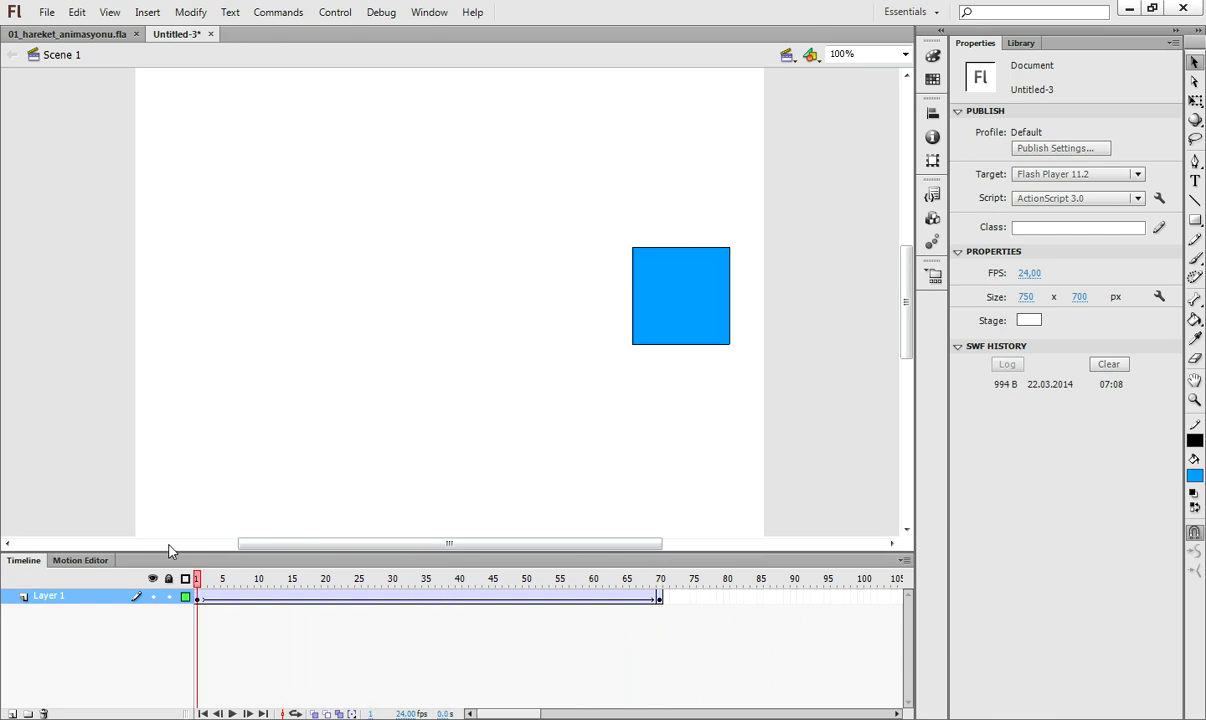
left_click(660, 599)
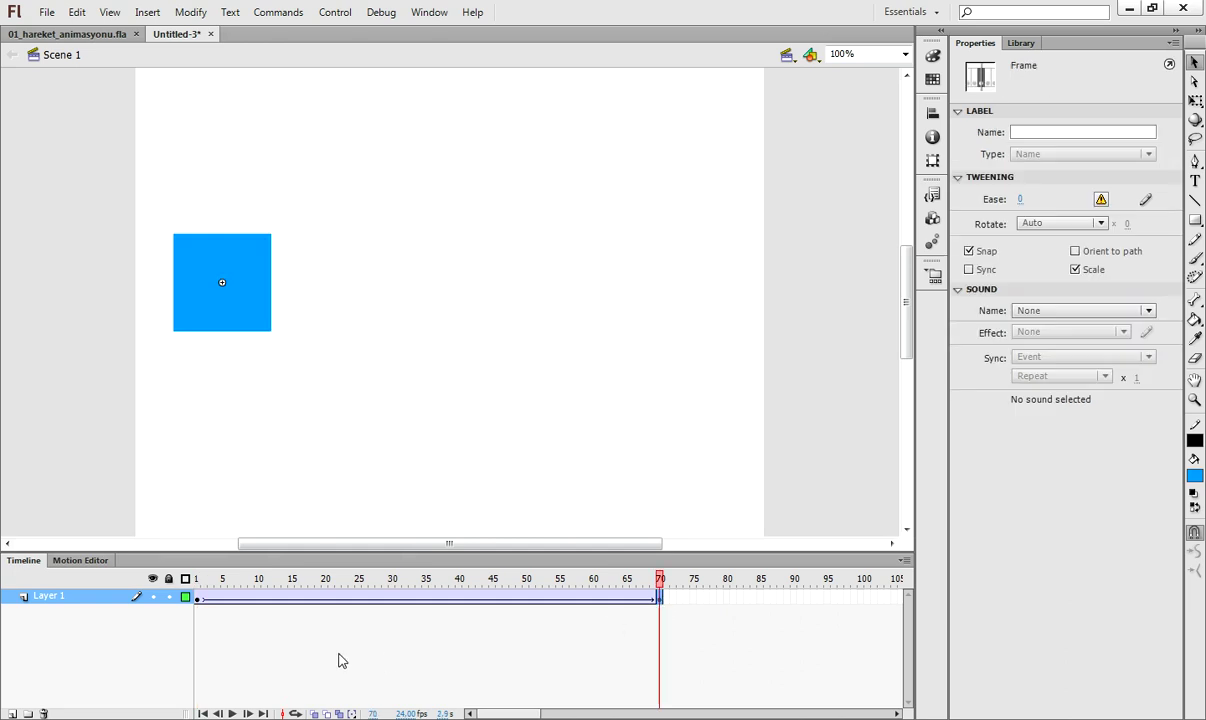
left_click(199, 600)
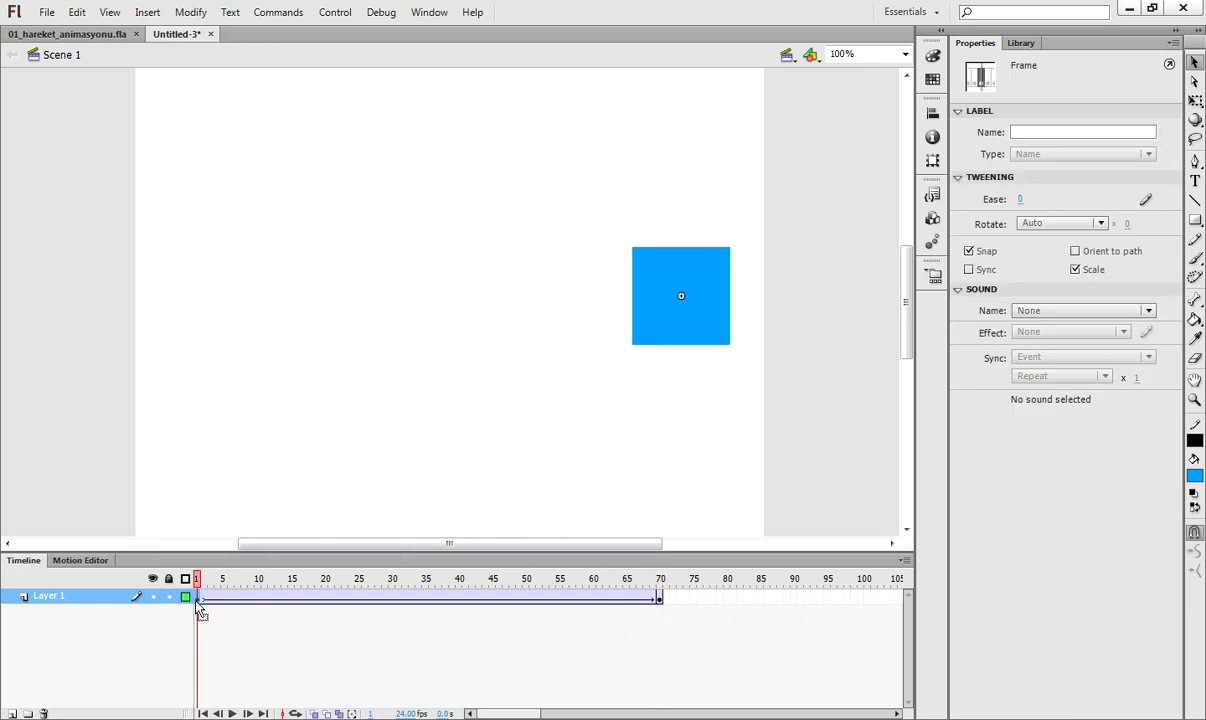
Convert frame 20 to a keyframe and move its square down to about X 510, Y 563.
left_click(326, 600)
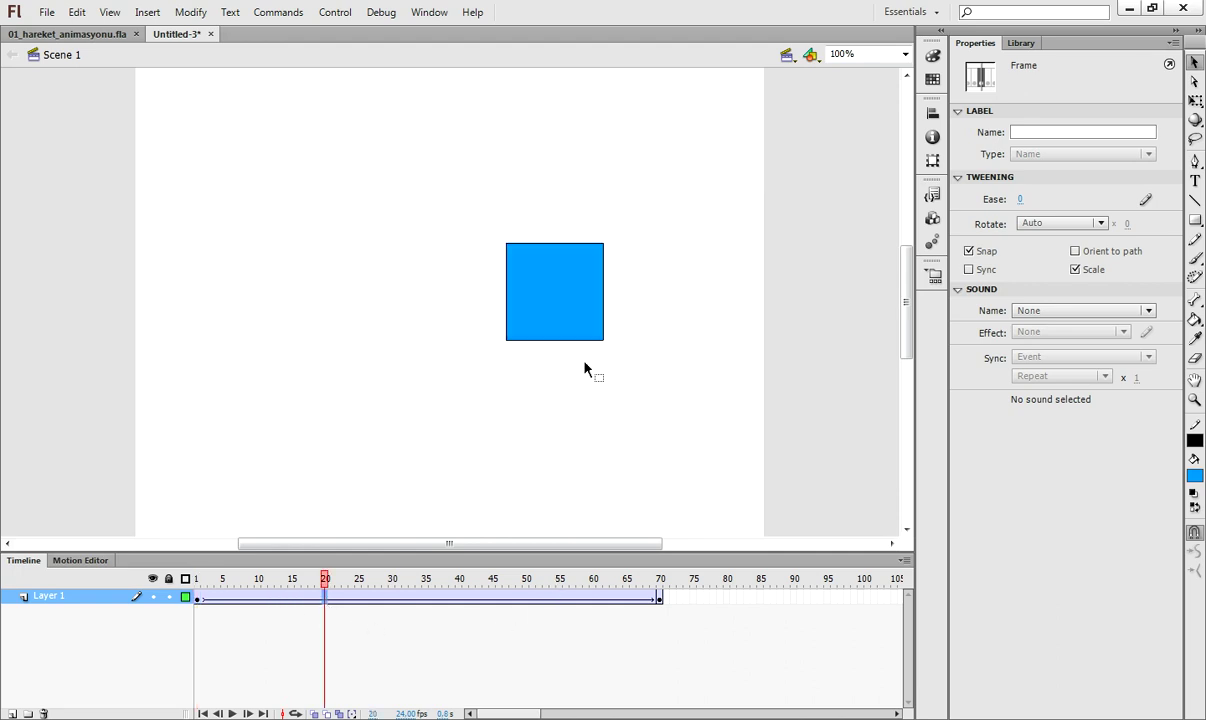
right_click(324, 598)
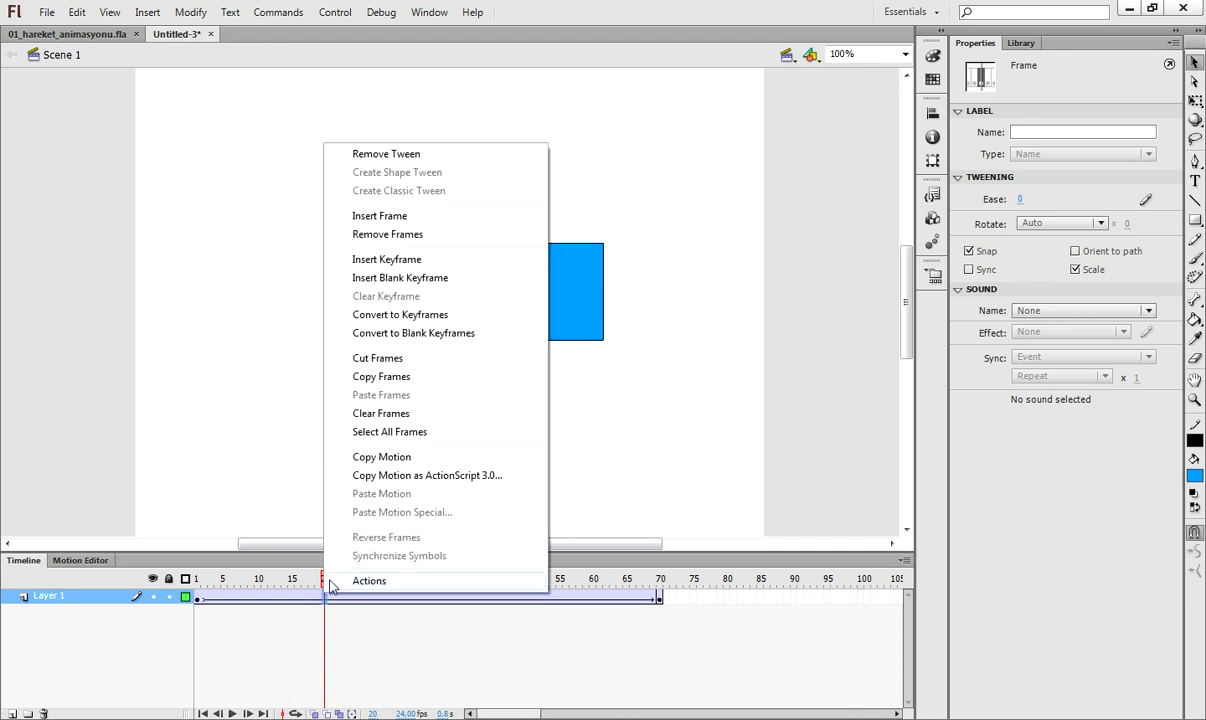
left_click(392, 316)
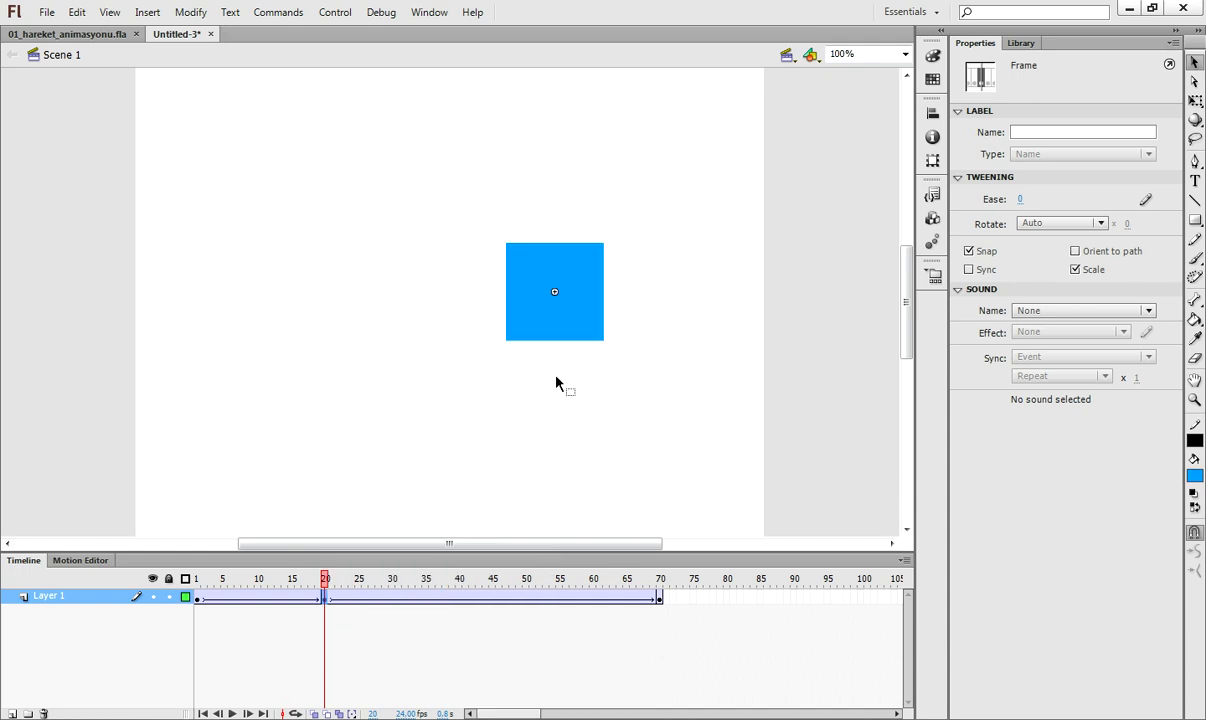
left_click_drag(561, 326, 574, 498)
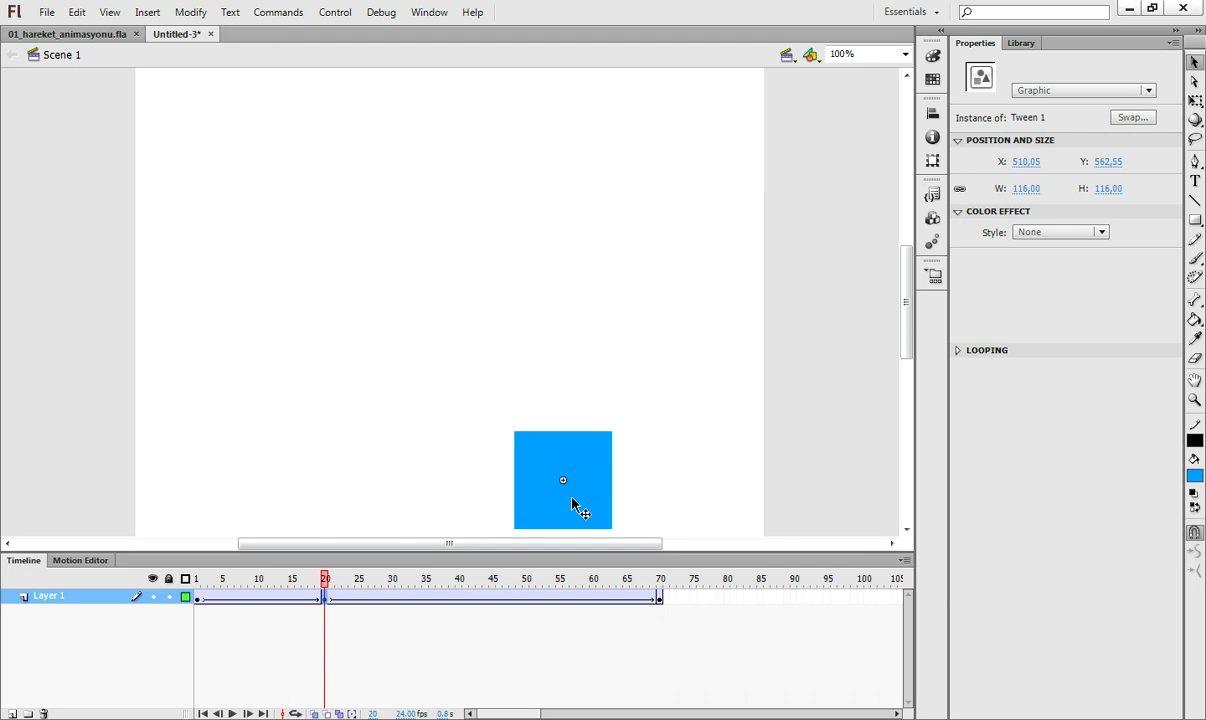
Scrub the timeline from frame 1 through the frame 20 keyframe to frame 45 to preview the changed path.
left_click(197, 589)
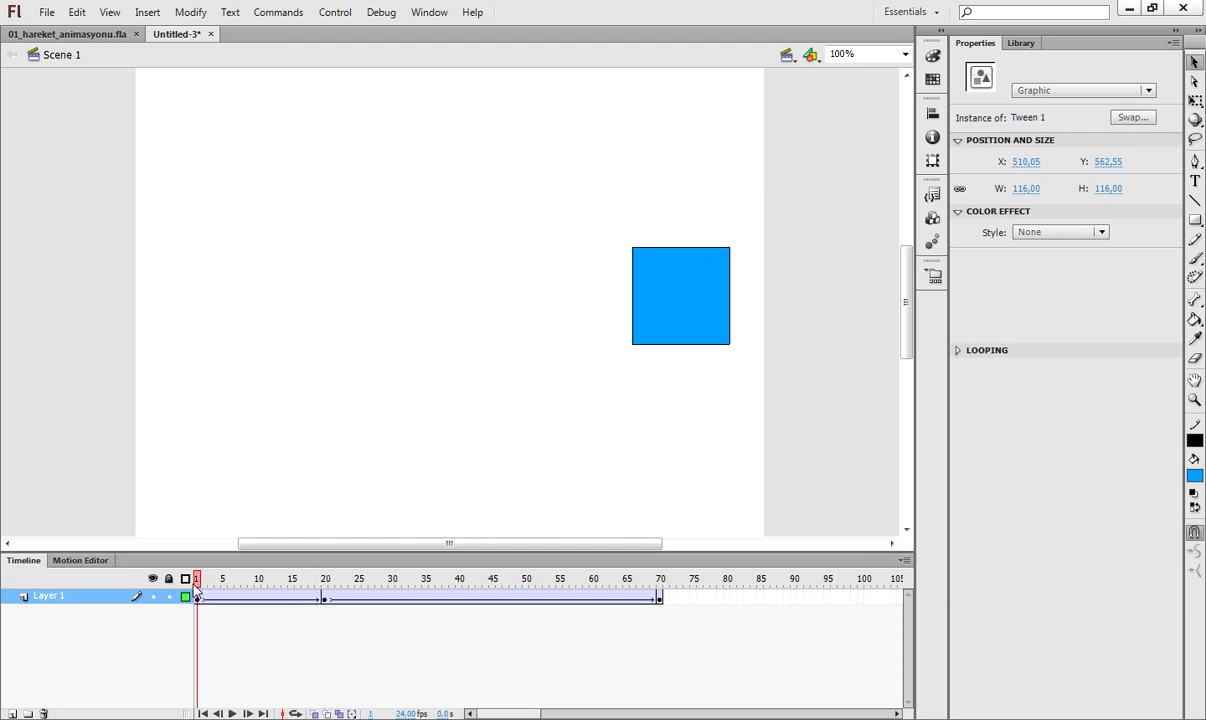
left_click_drag(197, 590, 329, 596)
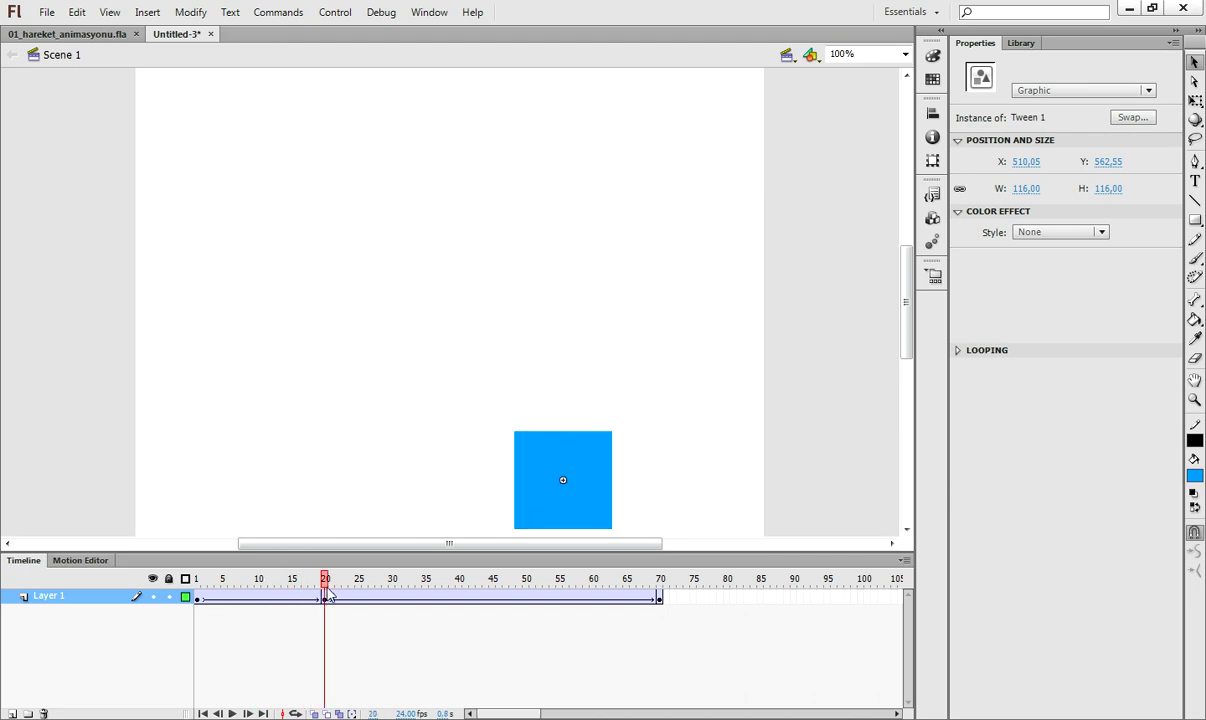
left_click_drag(329, 596, 493, 600)
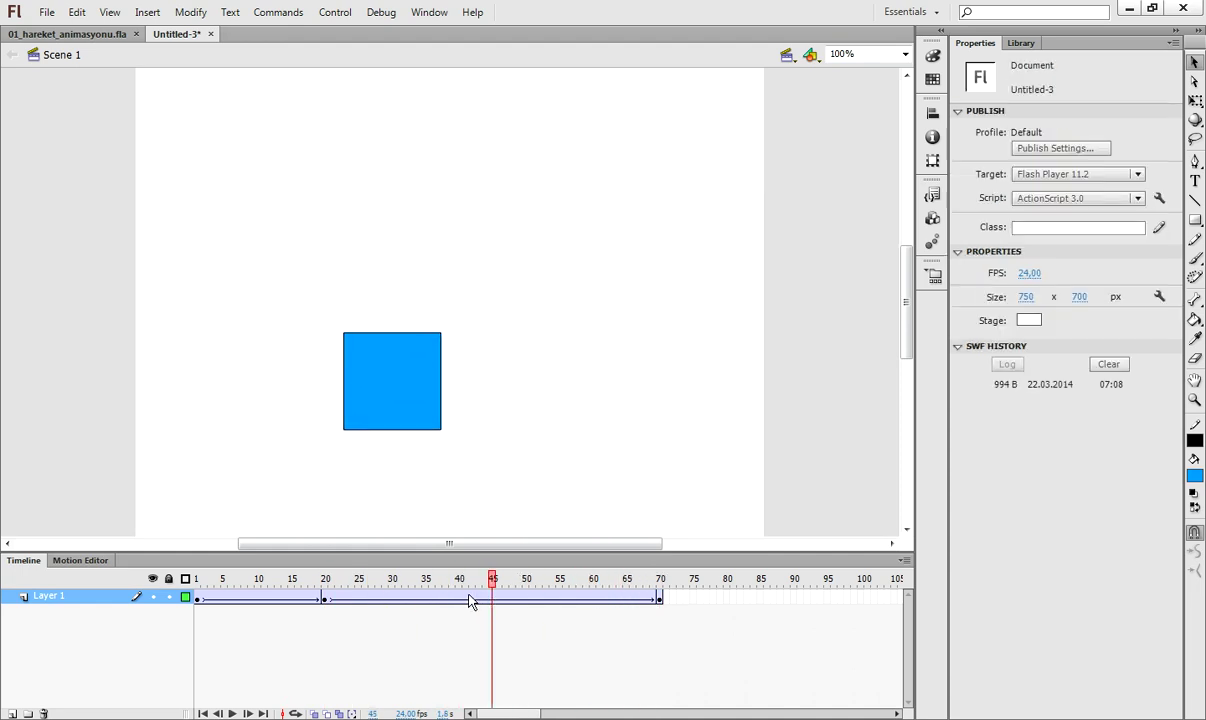
Add a keyframe at frame 40 by moving the square there to the stage's upper left, about X 194, Y 169.
left_click(460, 600)
right_click(460, 600)
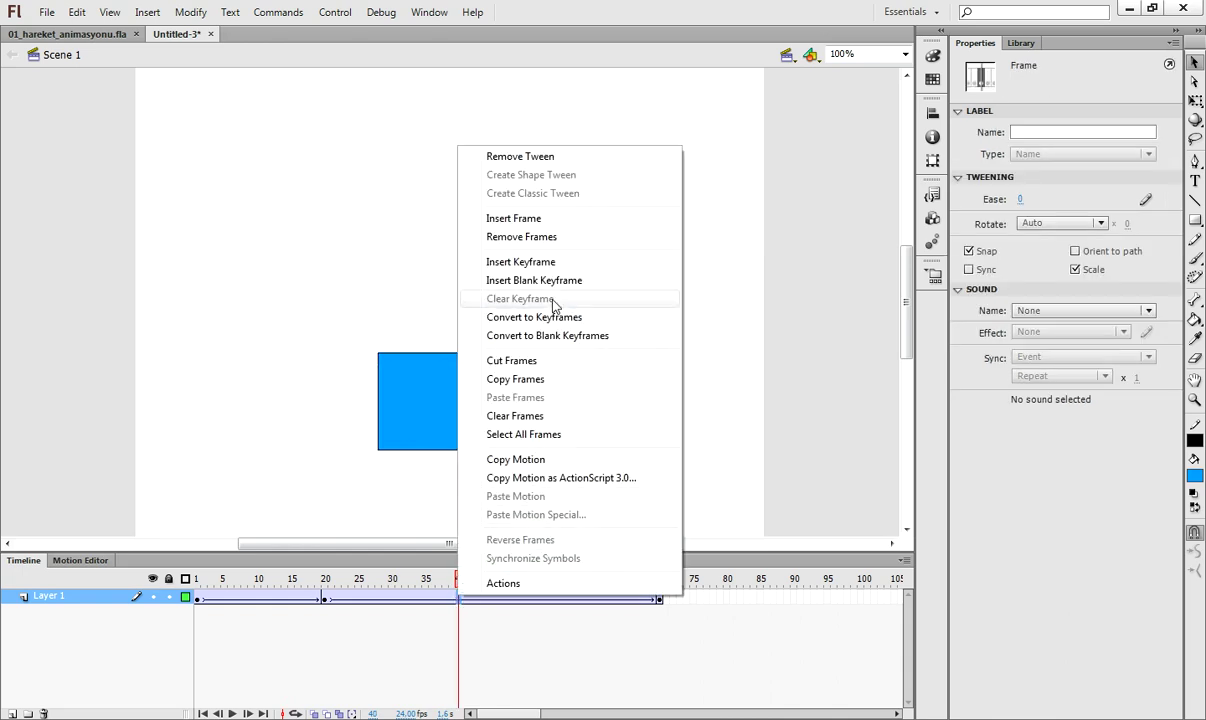
left_click(608, 128)
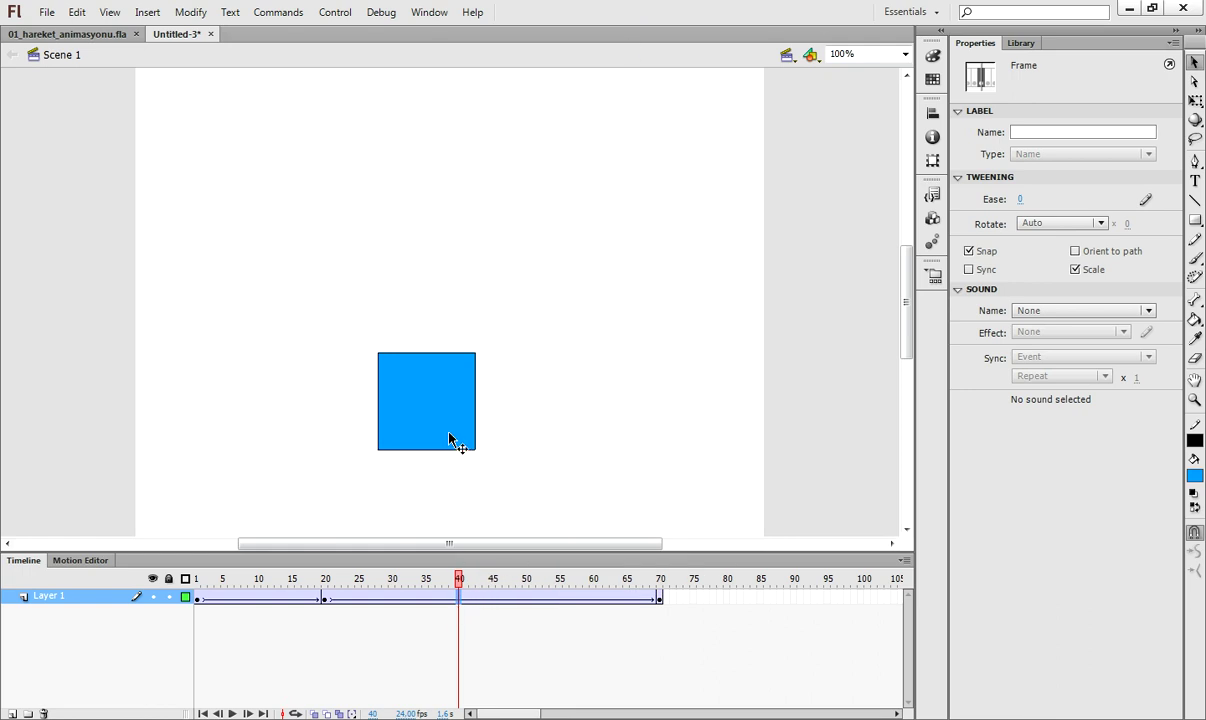
left_click_drag(449, 440, 321, 187)
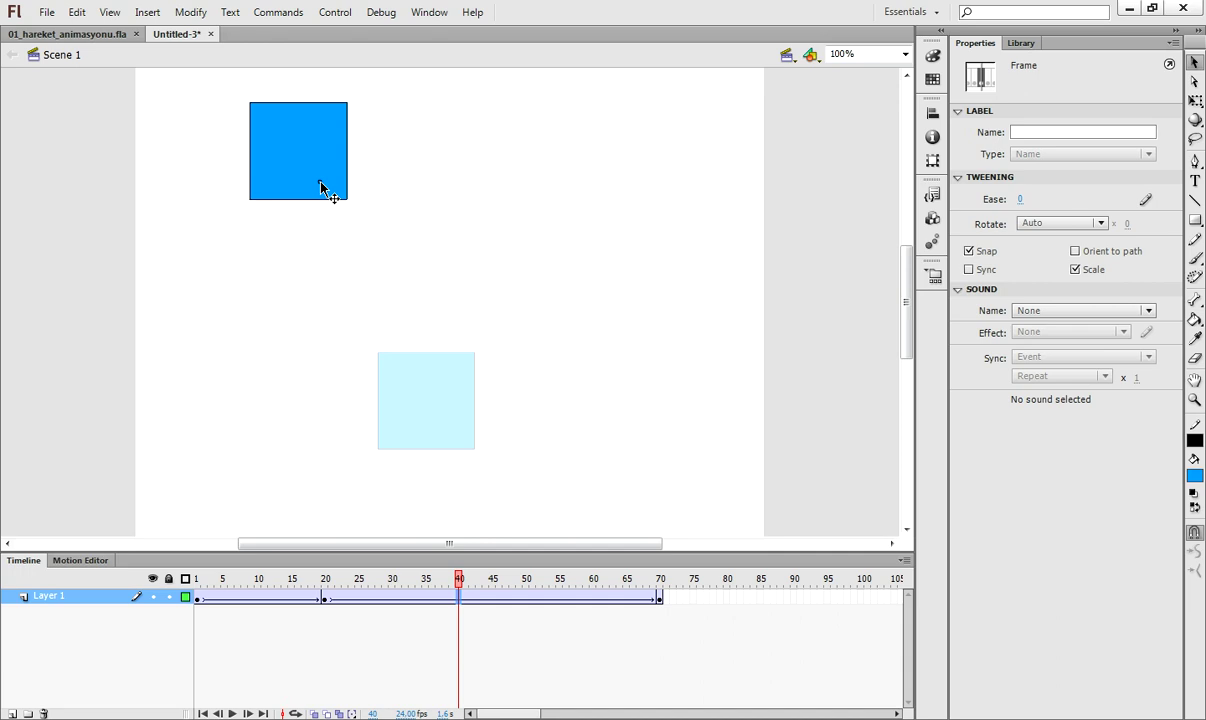
left_click_drag(321, 187, 328, 197)
left_click(461, 601)
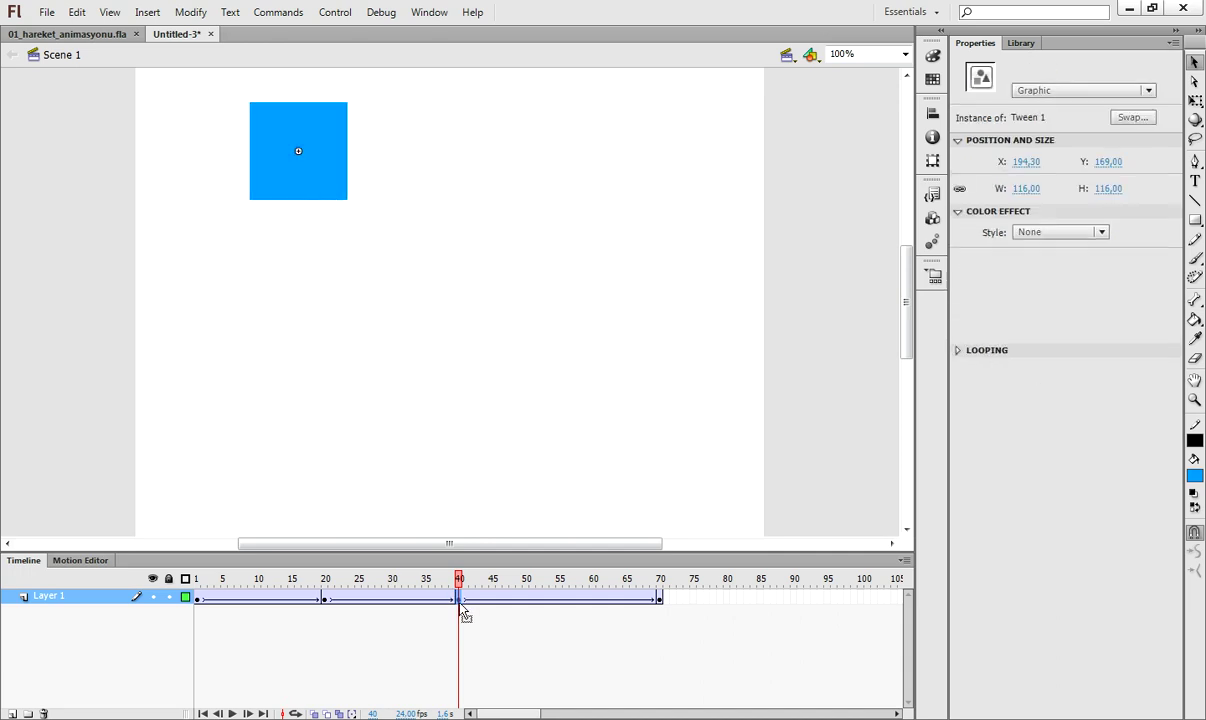
Scrub back through the animation and test the movie with the frame 40 position change.
left_click_drag(463, 588, 150, 568)
key("ctrl+Return")
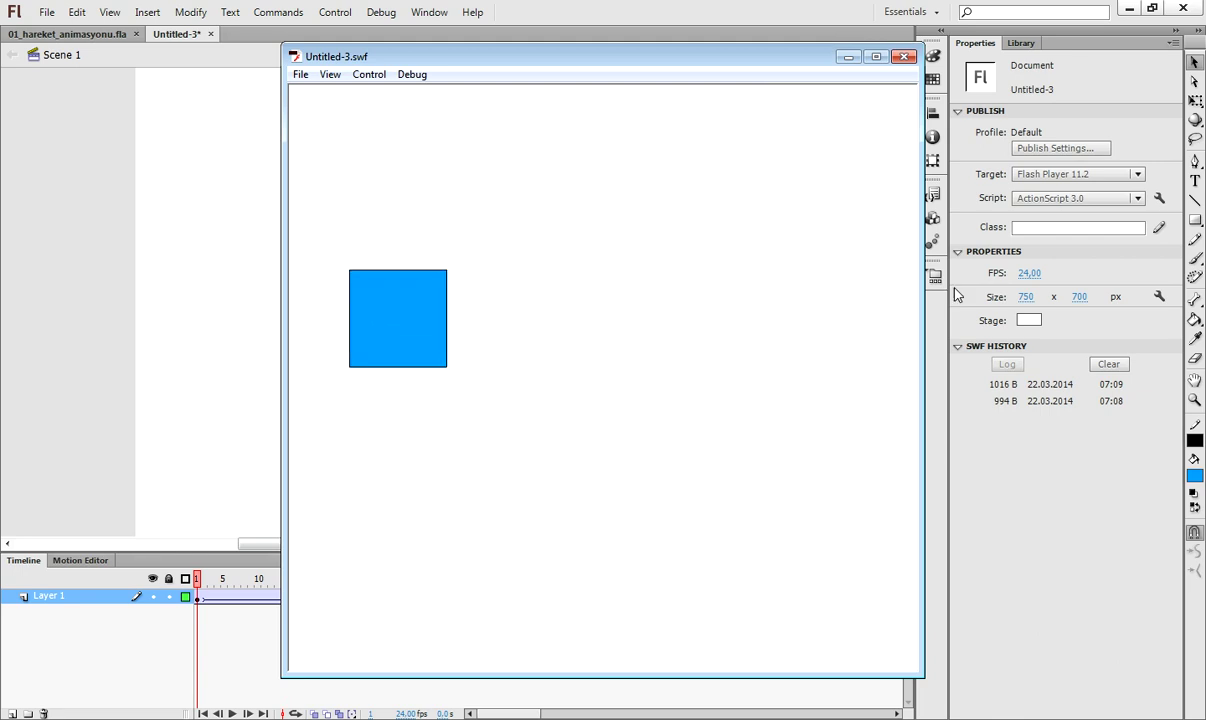
Examine the square's whole motion path from frame 32 with onion skinning extended across frames 1 to 70, and switch onion skinning off.
left_click(904, 56)
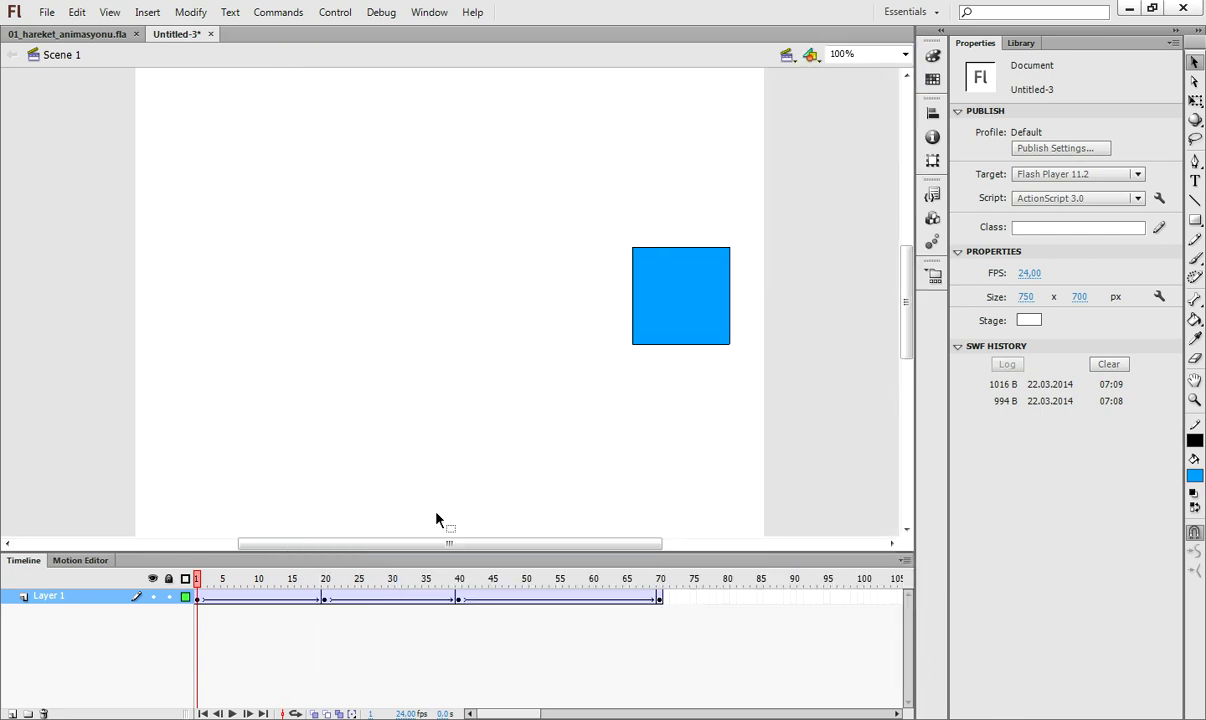
left_click(316, 712)
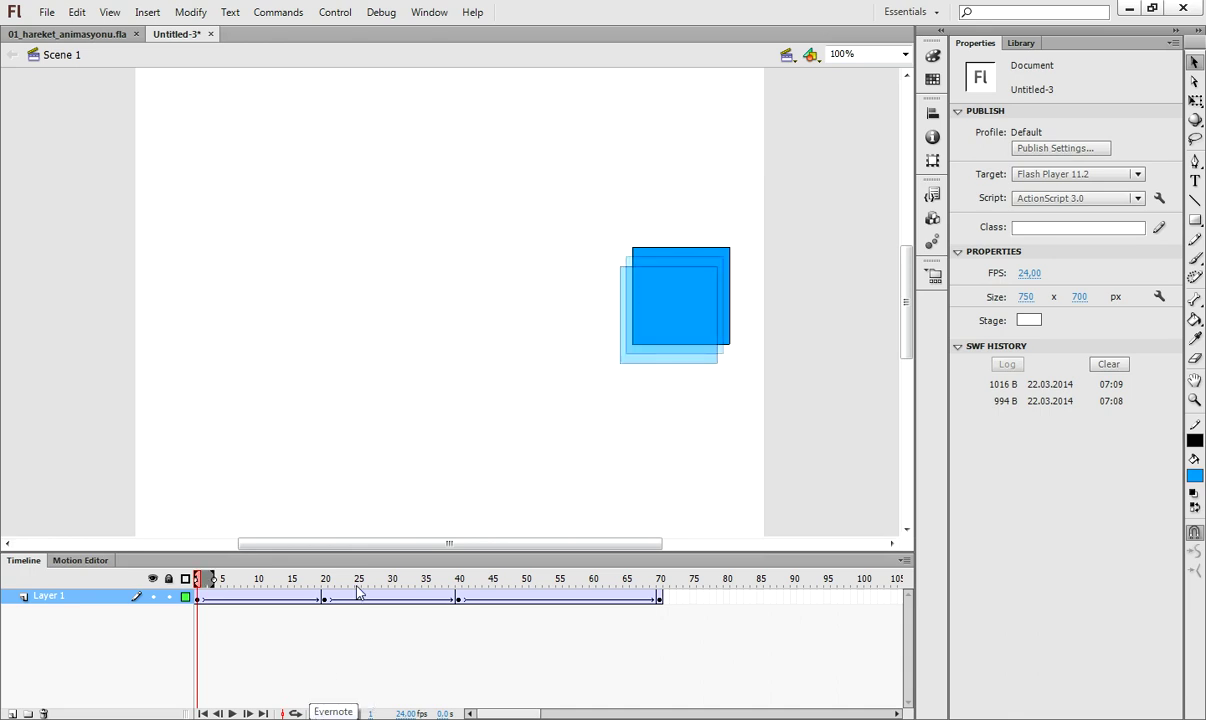
left_click(405, 580)
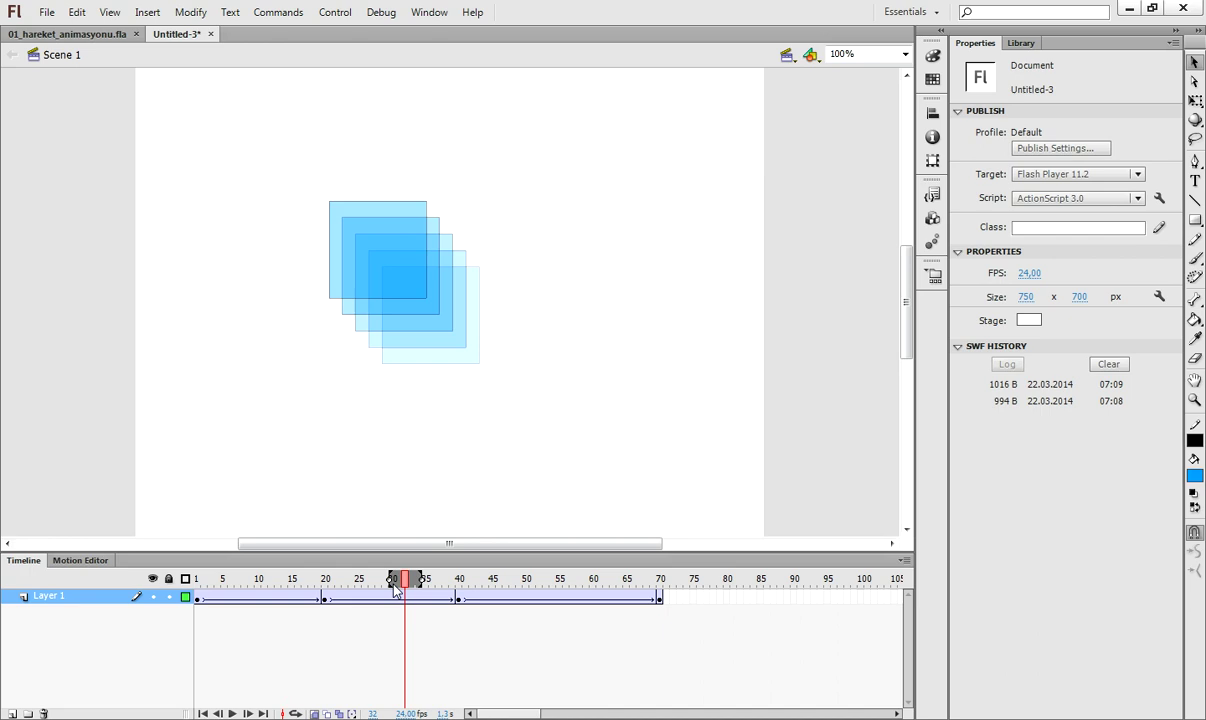
left_click_drag(391, 580, 185, 580)
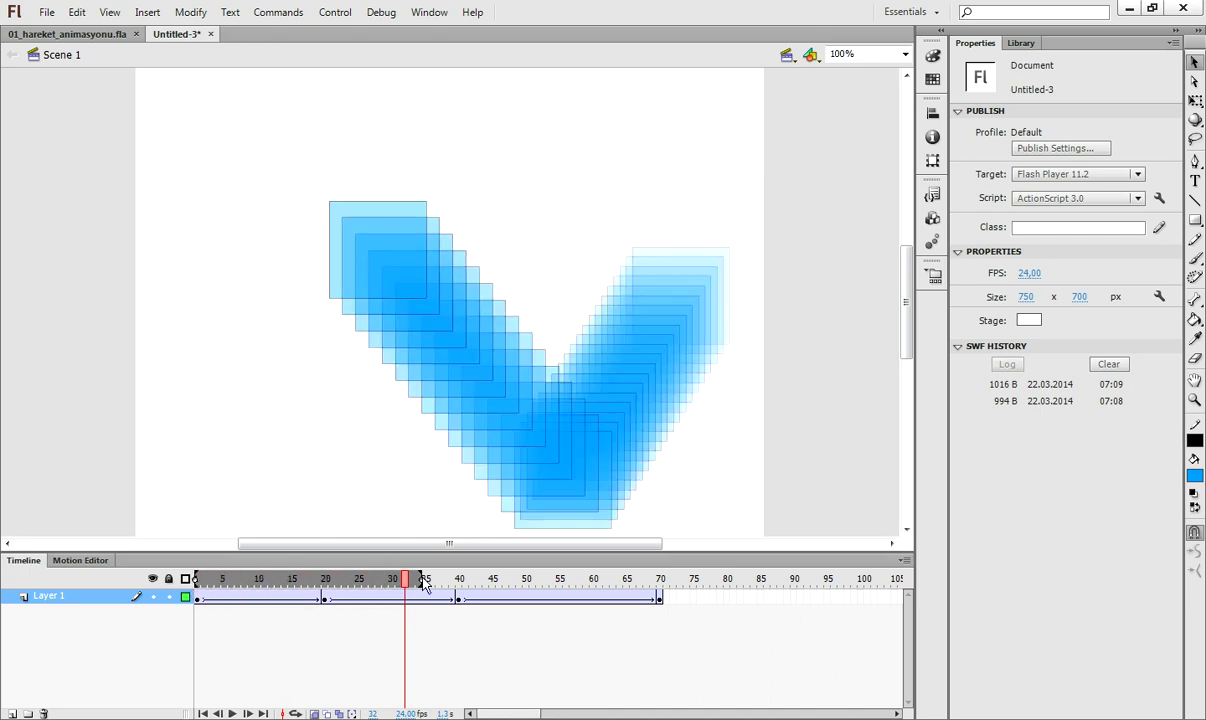
left_click_drag(424, 584, 664, 586)
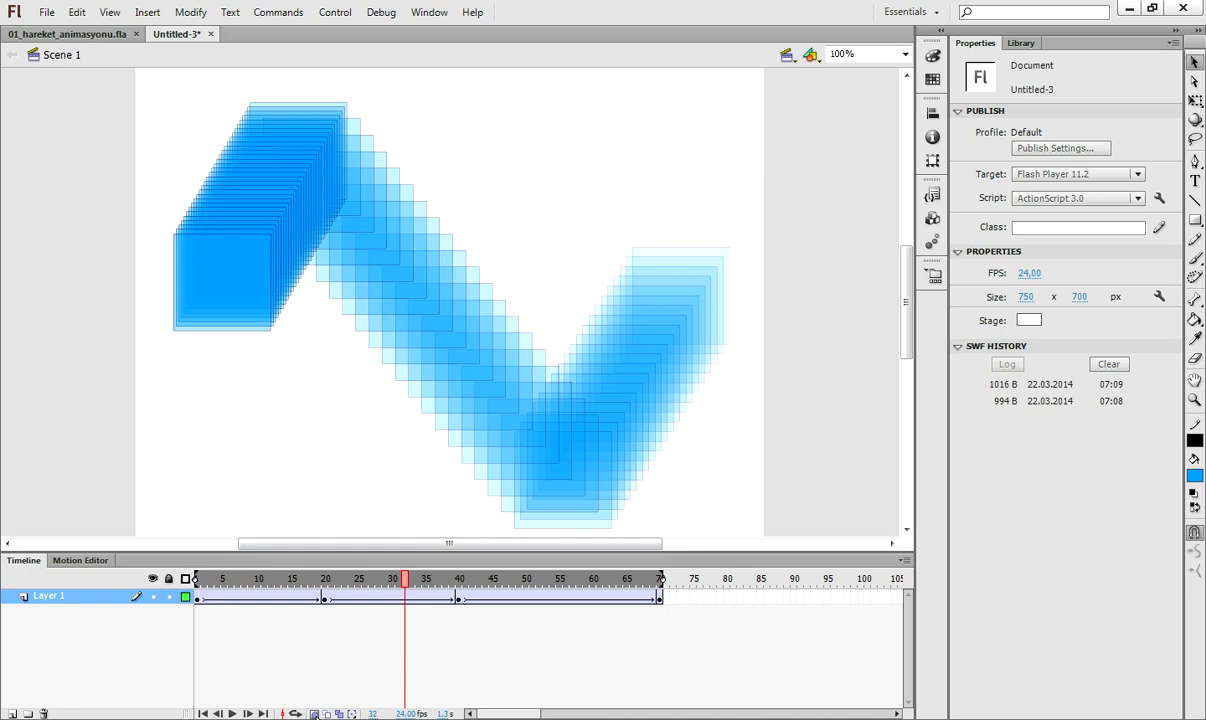
left_click(314, 713)
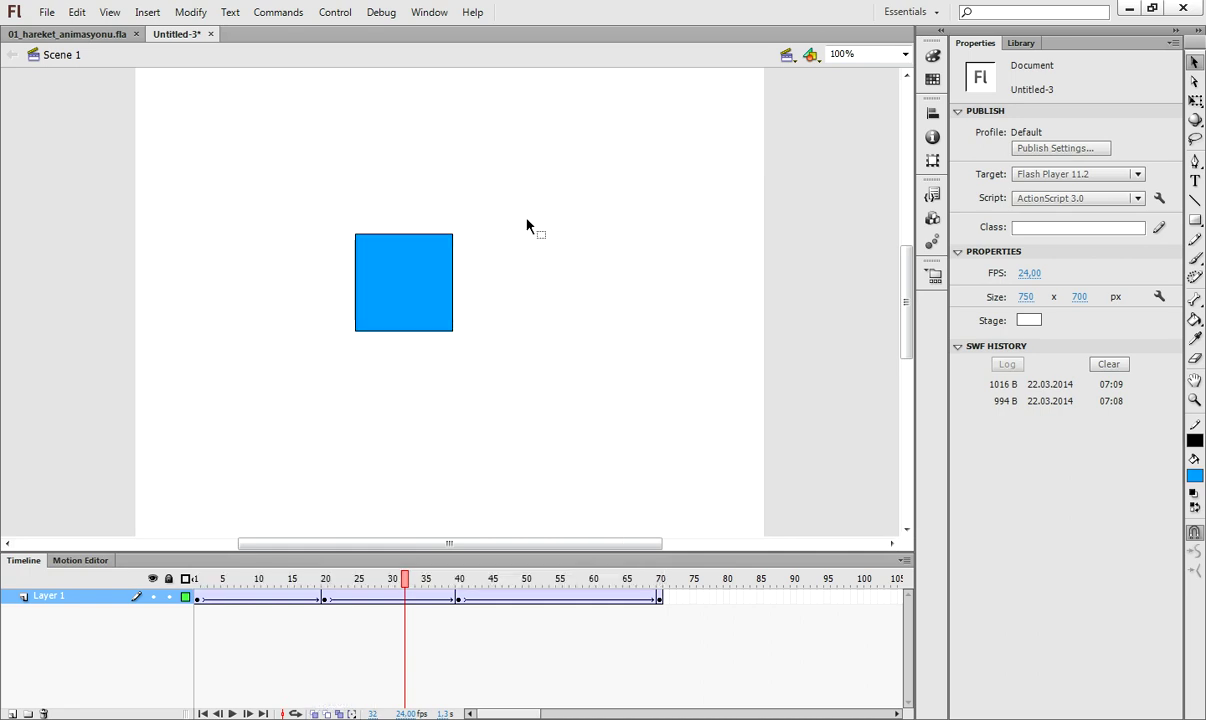